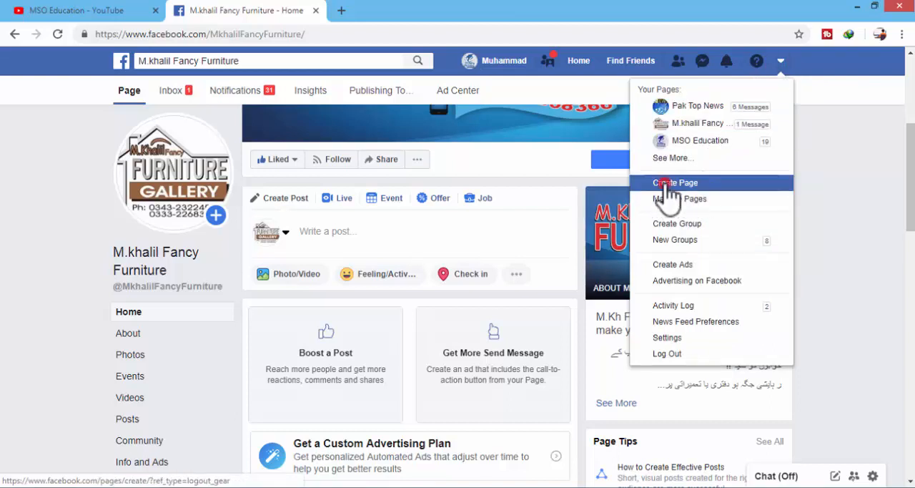
{"action": "left_click", "coordinate": [667, 184]}
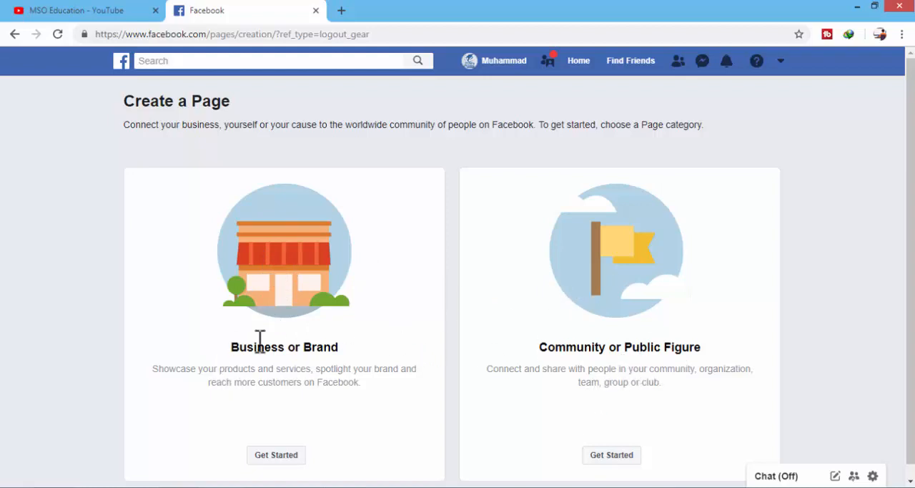
{"action": "left_click", "coordinate": [277, 452]}
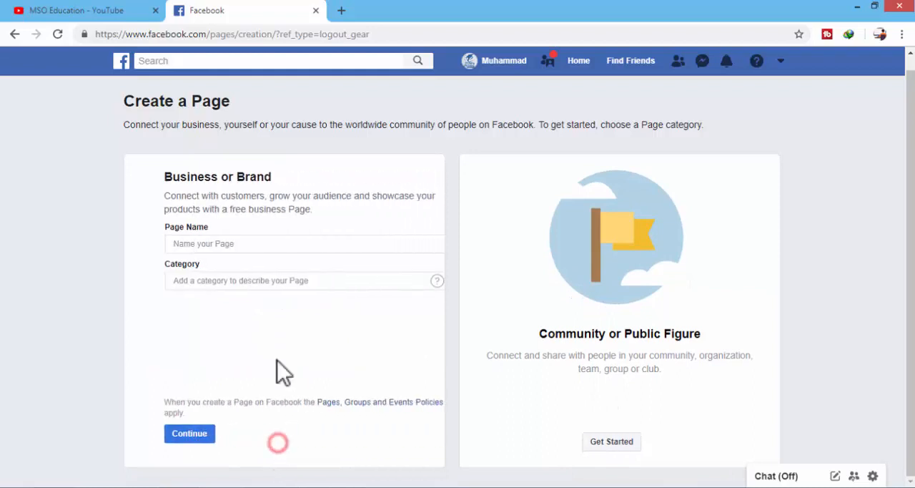
{"action": "left_click", "coordinate": [220, 243]}
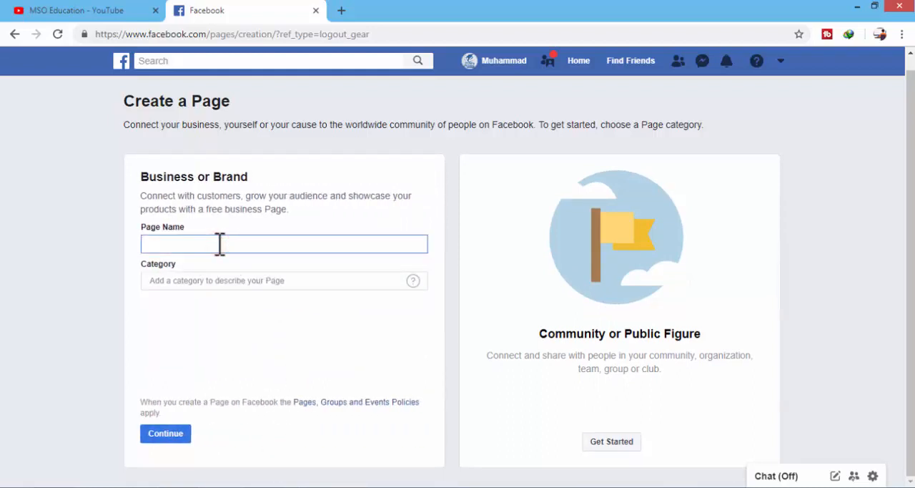
{"action": "left_click", "coordinate": [218, 282]}
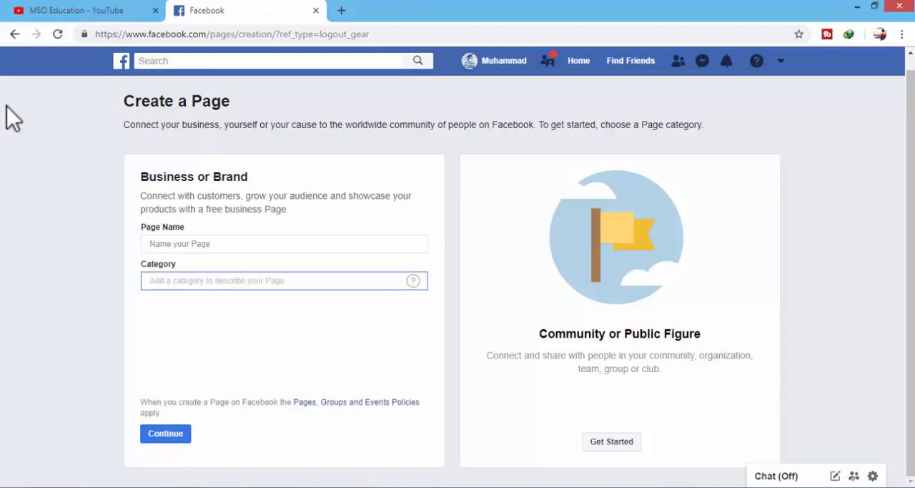
{"action": "left_click", "coordinate": [14, 34]}
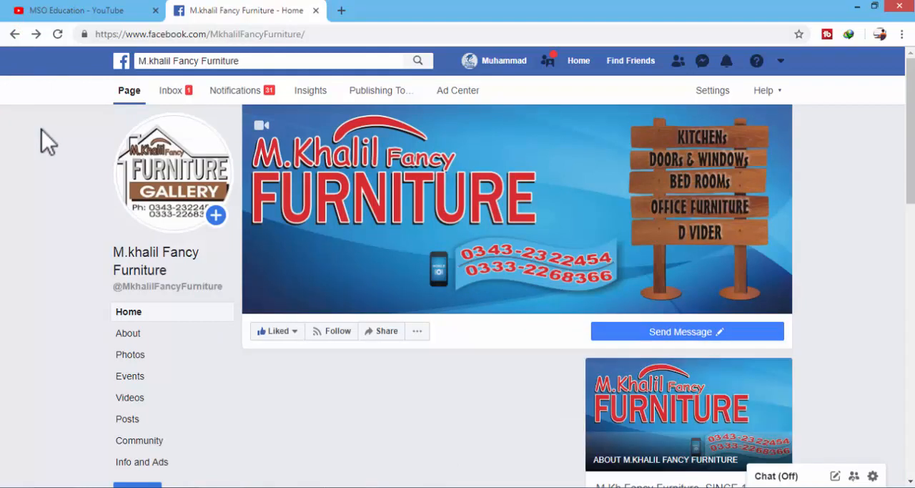
Step: Open the Templates and Tabs settings of the M.khalil Fancy Furniture page
{"action": "scroll", "coordinate": [42, 130], "scroll_direction": "down", "scroll_amount": 3}
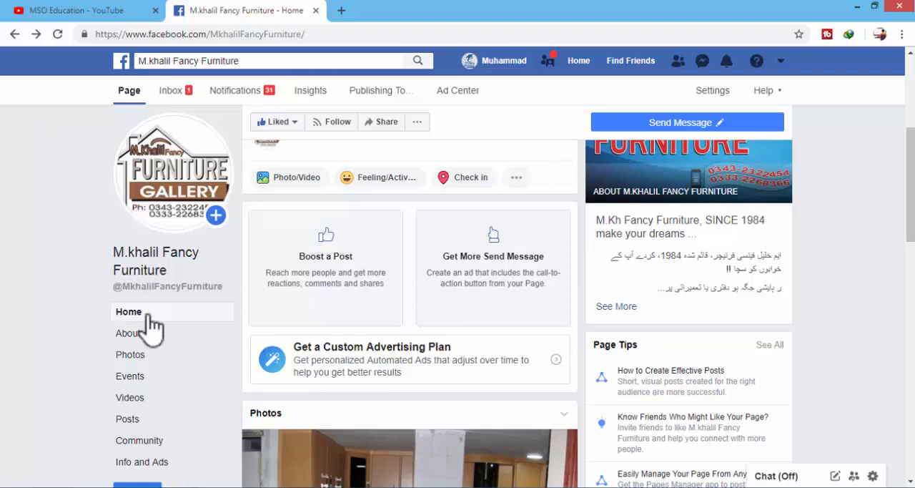
{"action": "scroll", "coordinate": [146, 315], "scroll_direction": "down", "scroll_amount": 2}
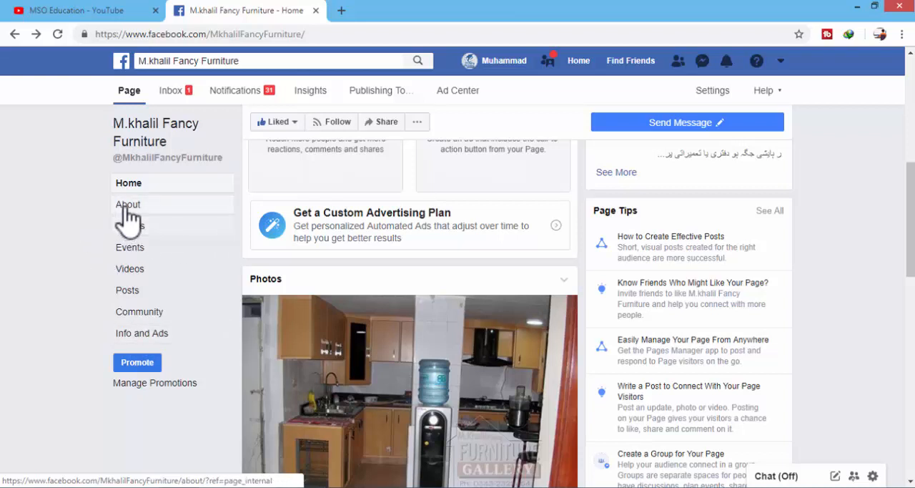
{"action": "scroll", "coordinate": [187, 261], "scroll_direction": "up", "scroll_amount": 2}
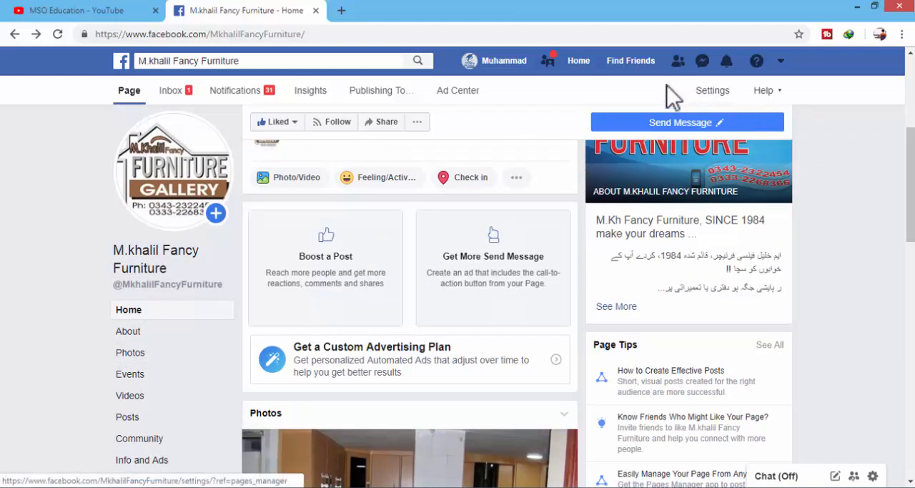
{"action": "left_click", "coordinate": [714, 92]}
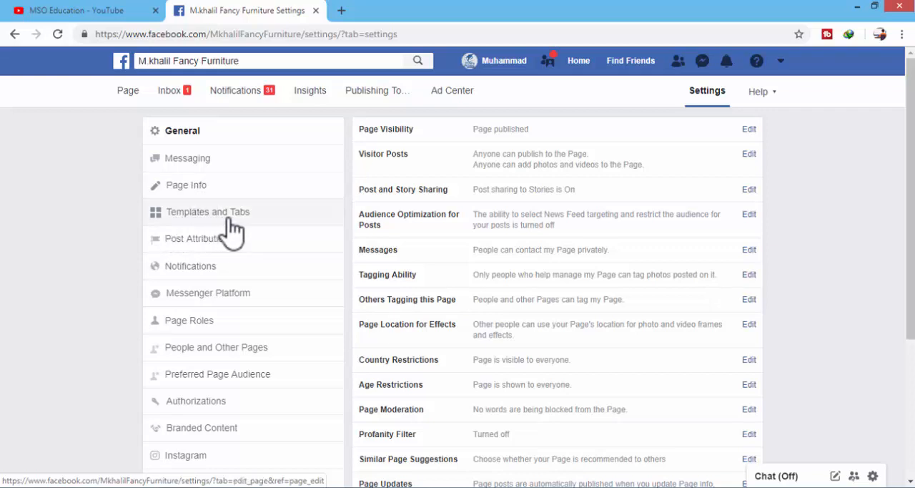
{"action": "left_click", "coordinate": [238, 218]}
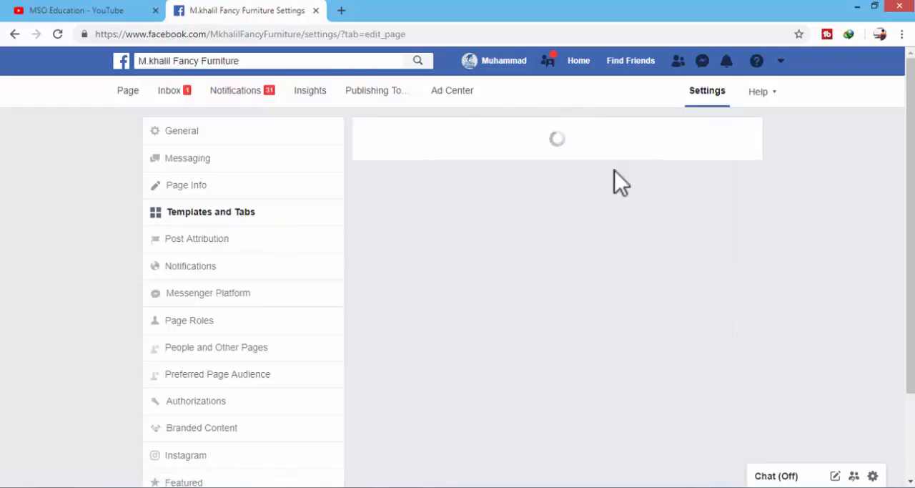
{"action": "scroll", "coordinate": [484, 231], "scroll_direction": "down", "scroll_amount": 1}
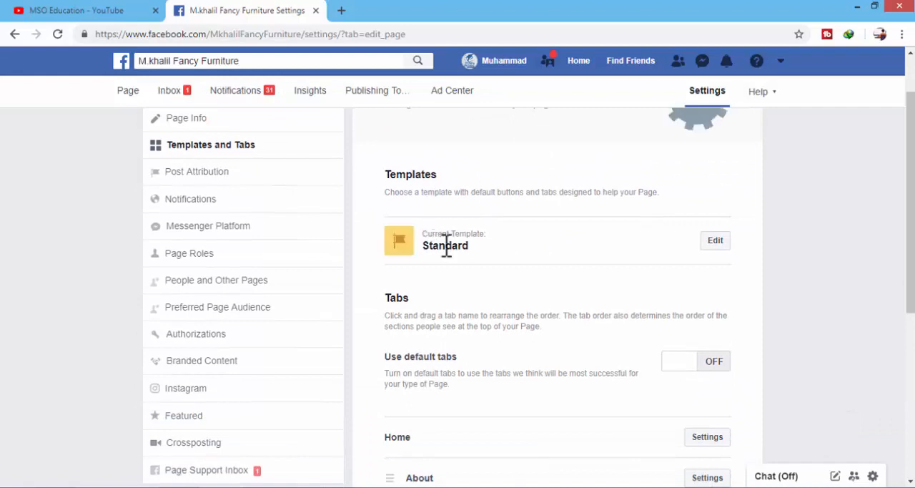
Step: Examine the available page templates and close the template list without changing the current template
{"action": "left_click", "coordinate": [716, 241]}
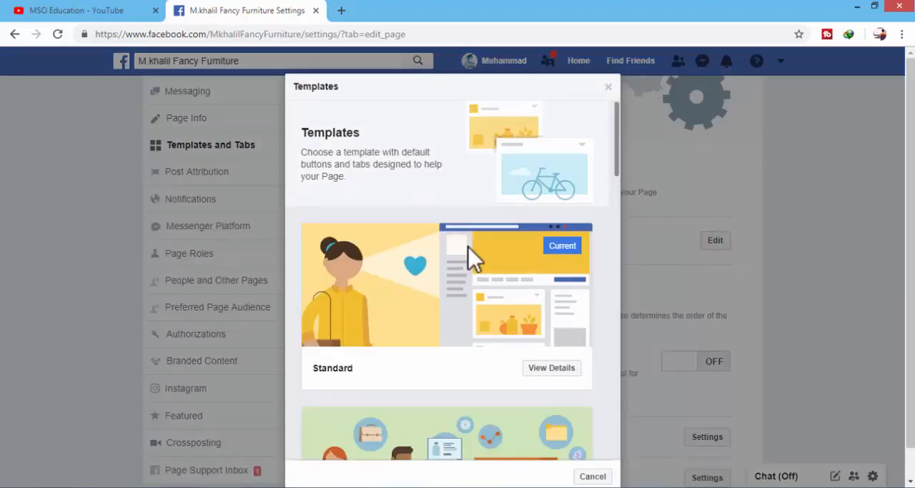
{"action": "scroll", "coordinate": [469, 248], "scroll_direction": "down", "scroll_amount": 3}
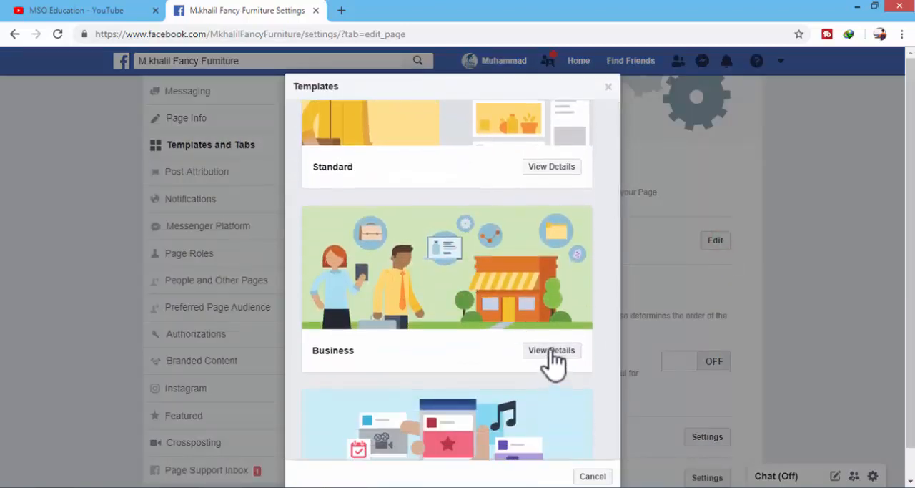
{"action": "scroll", "coordinate": [554, 361], "scroll_direction": "down", "scroll_amount": 4}
{"action": "scroll", "coordinate": [554, 361], "scroll_direction": "up", "scroll_amount": 2}
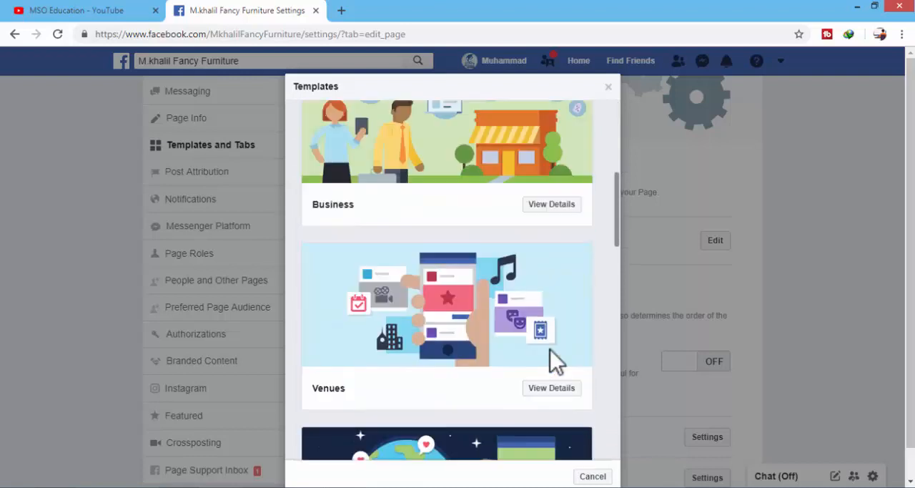
{"action": "scroll", "coordinate": [551, 361], "scroll_direction": "up", "scroll_amount": 5}
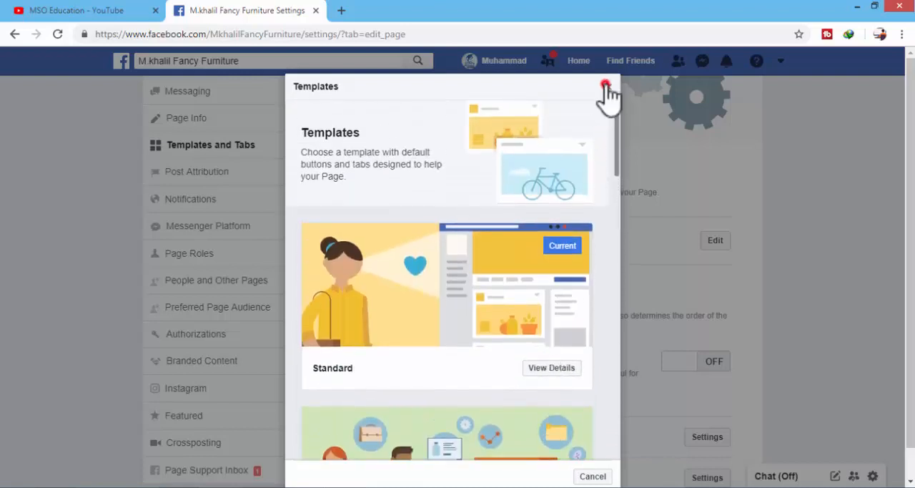
{"action": "left_click", "coordinate": [605, 86]}
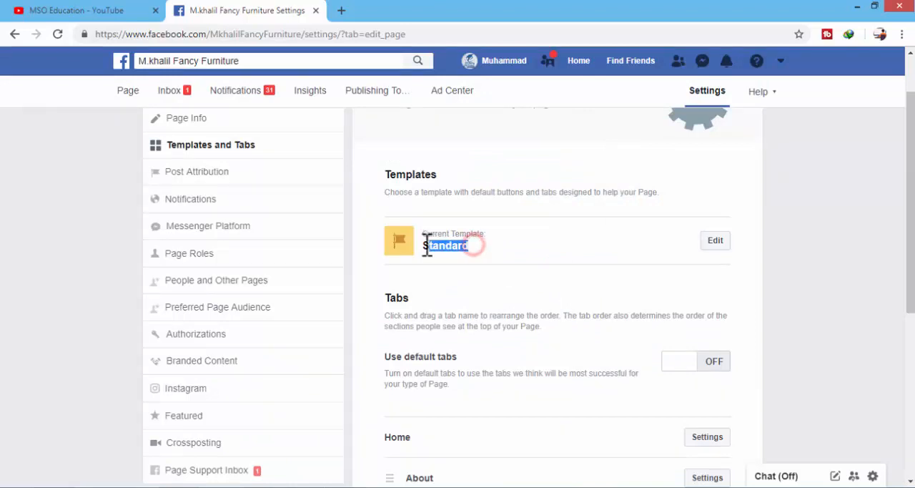
{"action": "triple_click", "coordinate": [472, 245]}
{"action": "left_click", "coordinate": [481, 244]}
Step: Add a Shop tab to the page's tab list and close the dialog for adding tabs
{"action": "scroll", "coordinate": [483, 254], "scroll_direction": "down", "scroll_amount": 3}
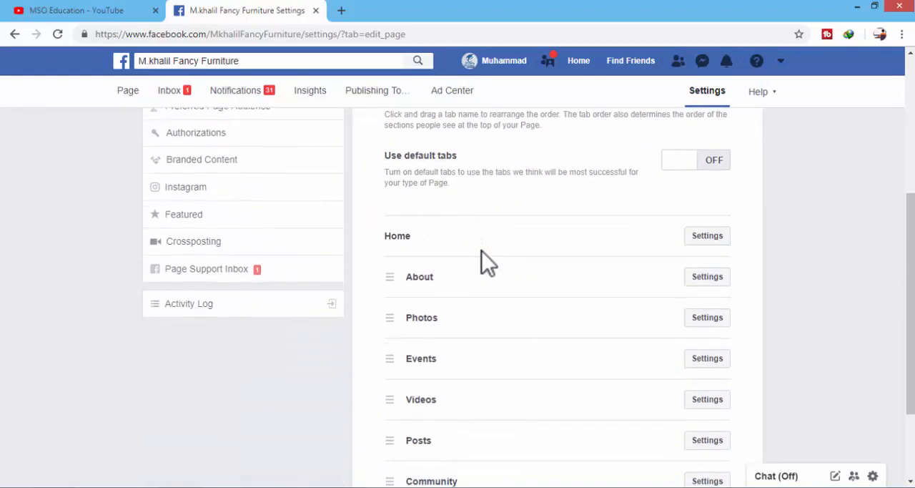
{"action": "scroll", "coordinate": [444, 229], "scroll_direction": "up", "scroll_amount": 2}
{"action": "scroll", "coordinate": [443, 245], "scroll_direction": "down", "scroll_amount": 4}
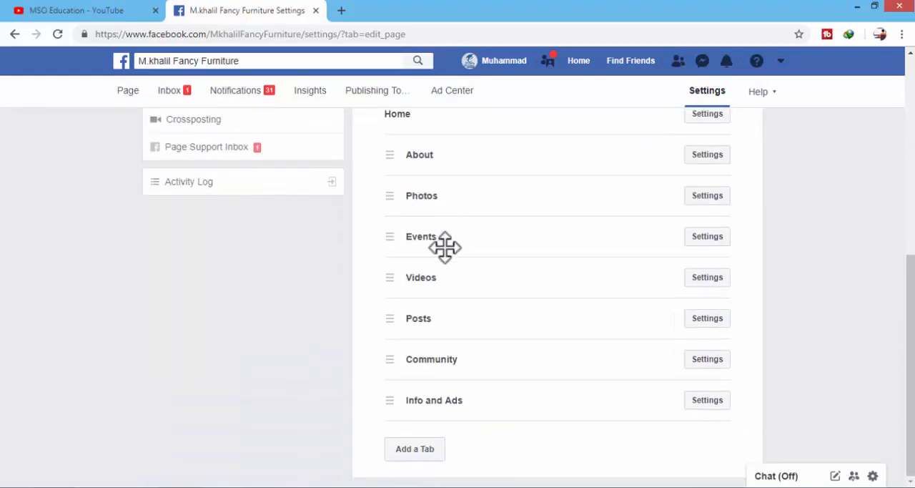
{"action": "scroll", "coordinate": [411, 251], "scroll_direction": "up", "scroll_amount": 2}
{"action": "scroll", "coordinate": [423, 266], "scroll_direction": "down", "scroll_amount": 1}
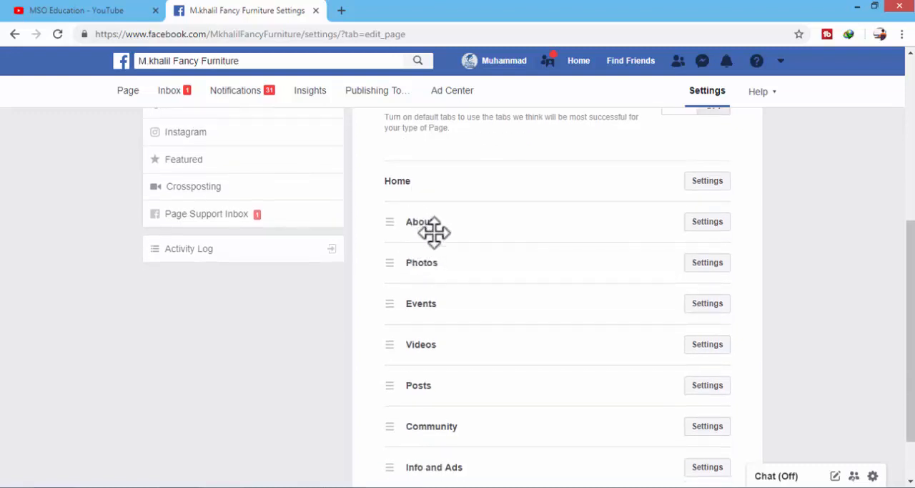
{"action": "scroll", "coordinate": [443, 318], "scroll_direction": "down", "scroll_amount": 1}
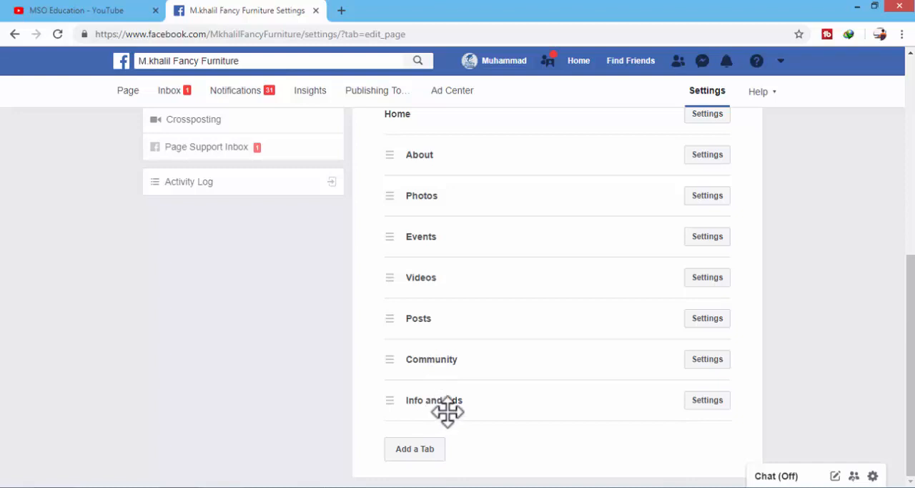
{"action": "left_click", "coordinate": [421, 448]}
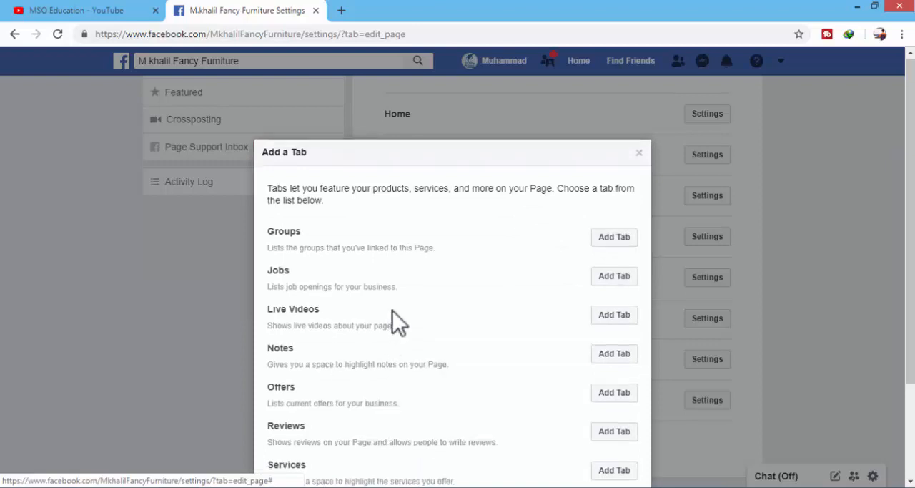
{"action": "scroll", "coordinate": [393, 318], "scroll_direction": "down", "scroll_amount": 2}
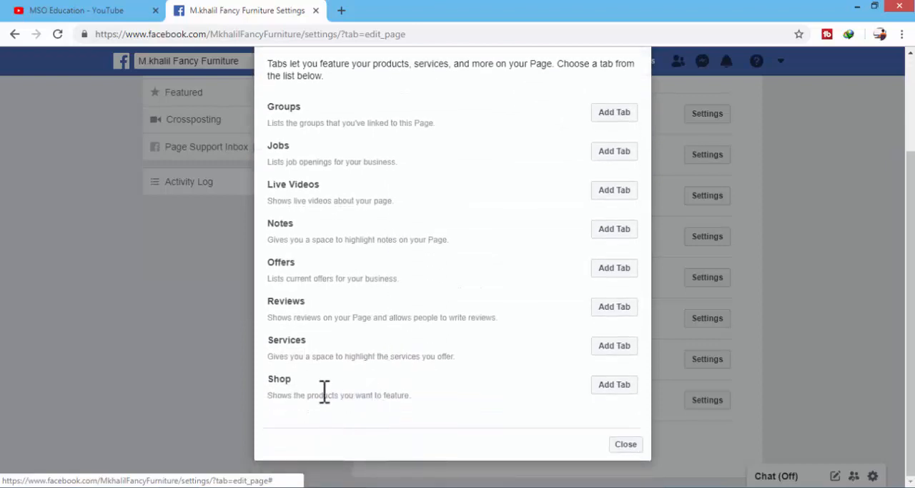
{"action": "left_click_drag", "start_coordinate": [268, 386], "coordinate": [459, 392]}
{"action": "left_click", "coordinate": [460, 392]}
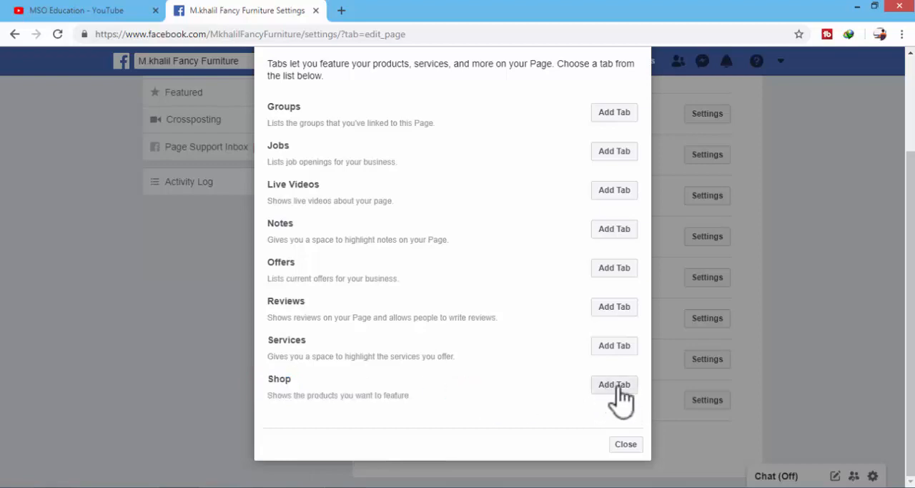
{"action": "left_click", "coordinate": [612, 386]}
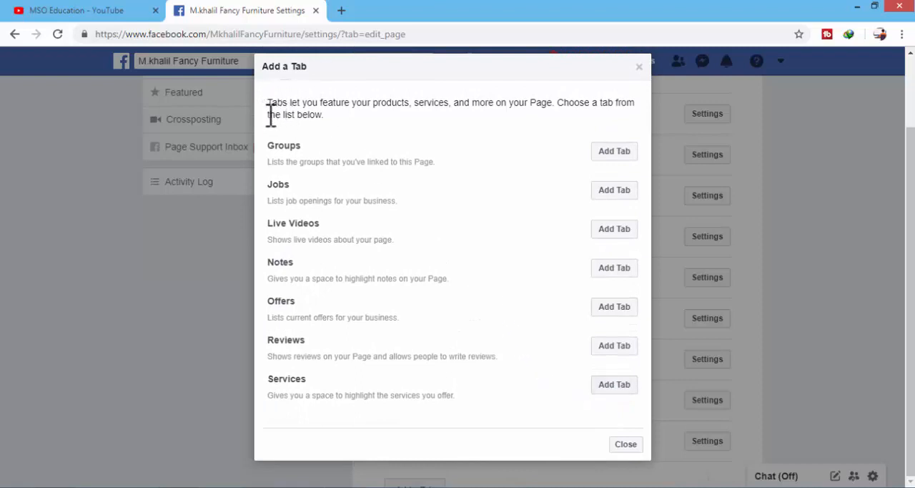
{"action": "left_click", "coordinate": [624, 444]}
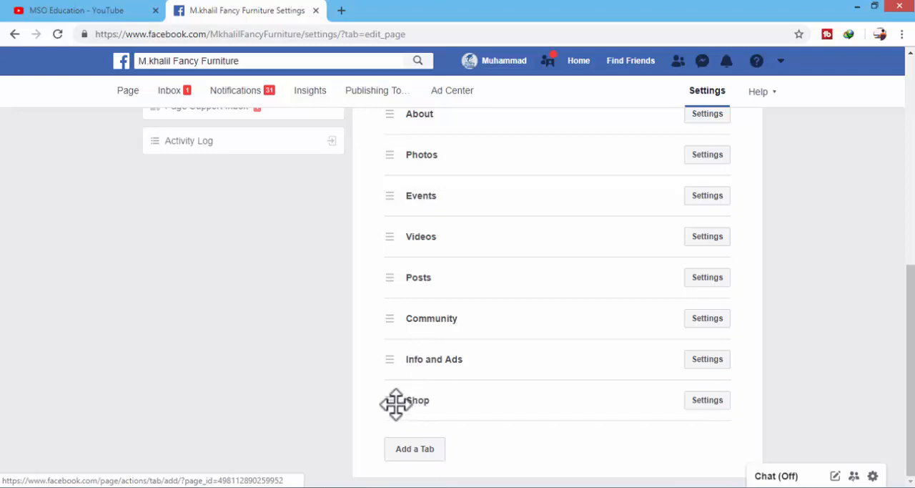
Step: Move the Shop tab directly below About in the page's tab order
{"action": "left_click_drag", "start_coordinate": [392, 402], "coordinate": [400, 106]}
{"action": "left_click_drag", "start_coordinate": [376, 356], "coordinate": [398, 153]}
{"action": "scroll", "coordinate": [411, 186], "scroll_direction": "up", "scroll_amount": 3}
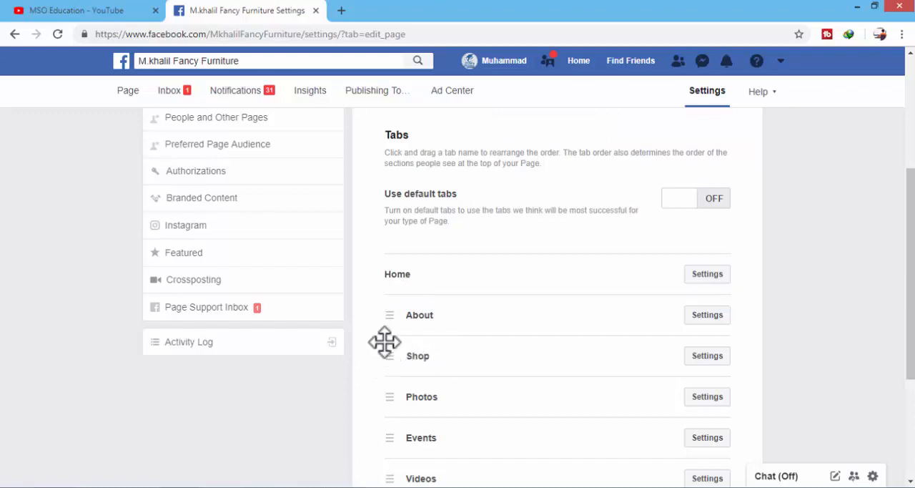
{"action": "scroll", "coordinate": [385, 341], "scroll_direction": "up", "scroll_amount": 3}
{"action": "scroll", "coordinate": [419, 374], "scroll_direction": "down", "scroll_amount": 3}
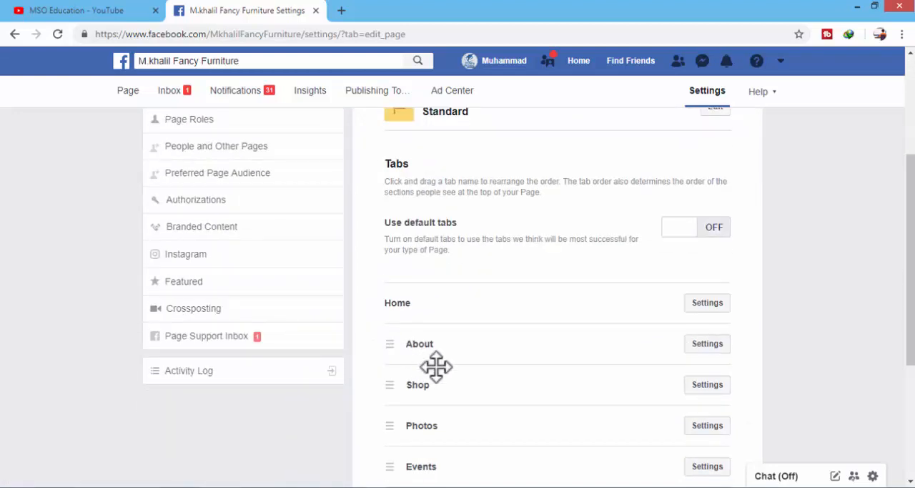
{"action": "scroll", "coordinate": [385, 381], "scroll_direction": "up", "scroll_amount": 3}
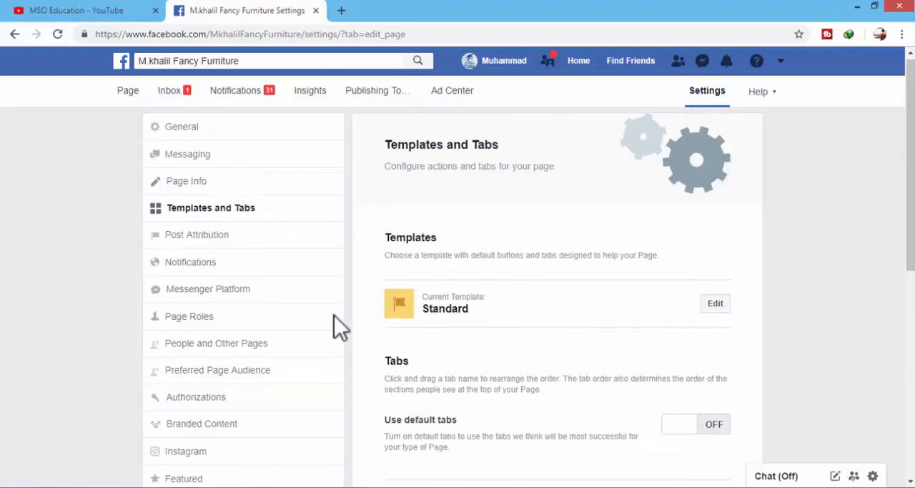
Step: Open the page's Shop section, agree to the Merchant Terms and Policies, and continue to the checkout method choice
{"action": "left_click", "coordinate": [128, 91]}
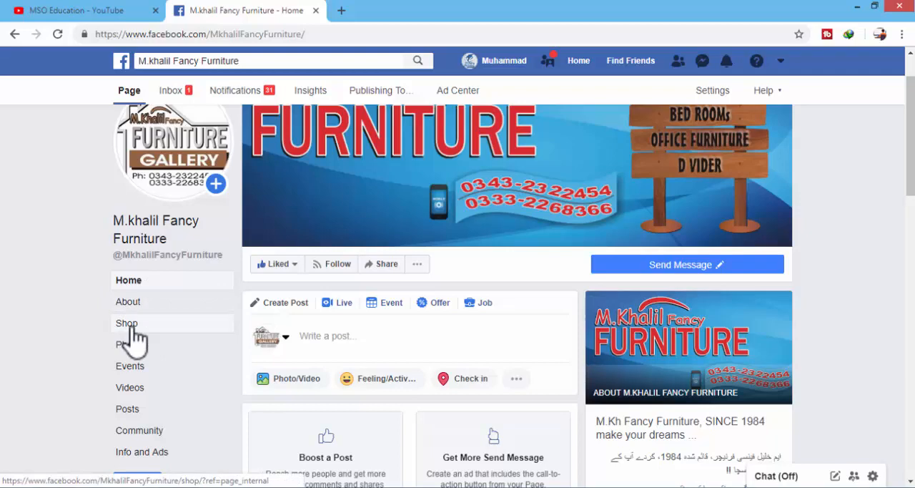
{"action": "left_click", "coordinate": [129, 326]}
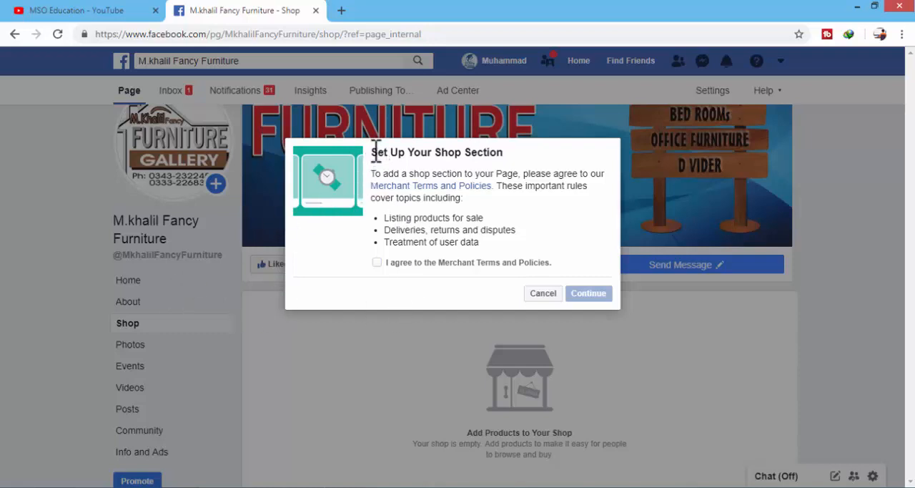
{"action": "left_click_drag", "start_coordinate": [371, 151], "coordinate": [504, 153]}
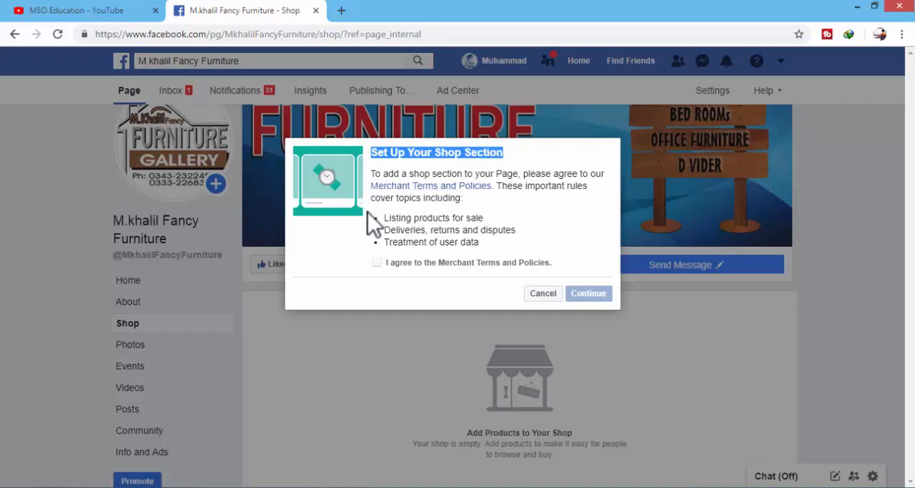
{"action": "left_click", "coordinate": [377, 262]}
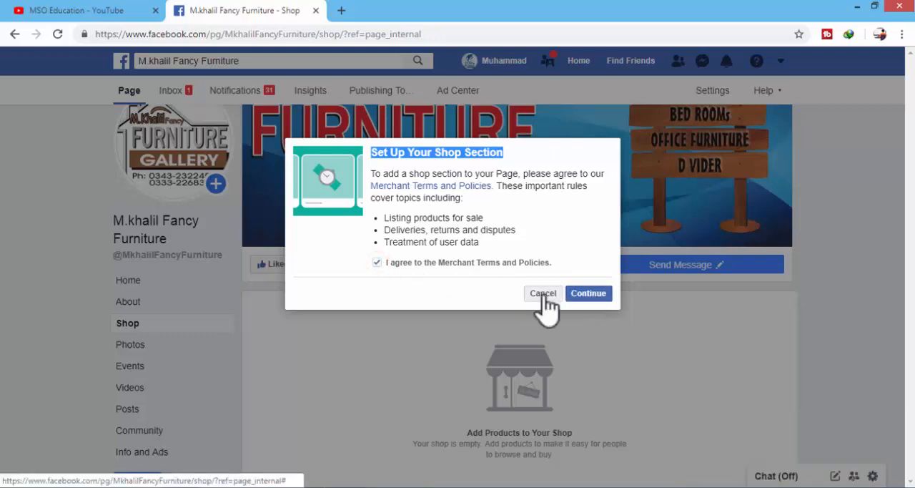
{"action": "left_click", "coordinate": [354, 272]}
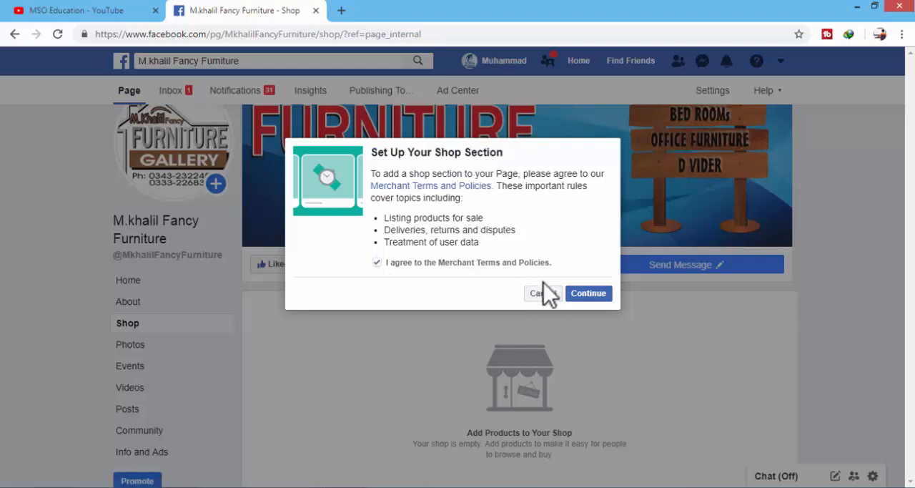
{"action": "left_click", "coordinate": [590, 295]}
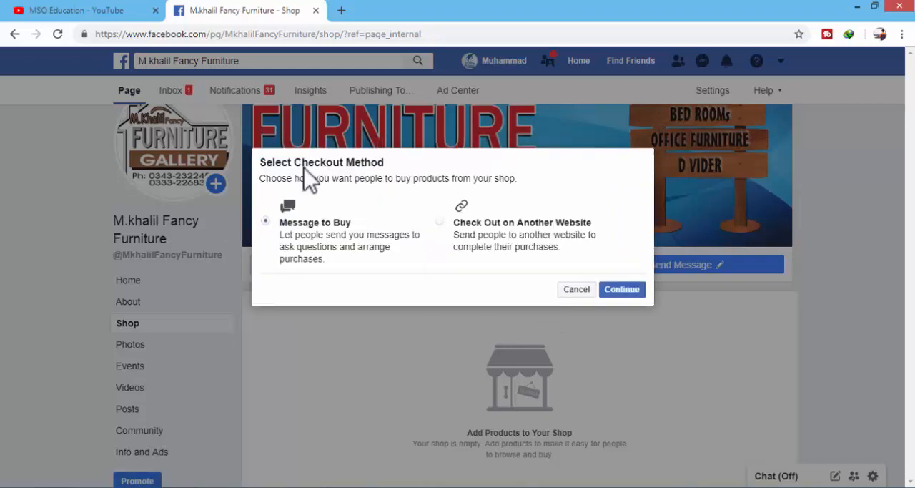
{"action": "left_click", "coordinate": [262, 164]}
{"action": "left_click_drag", "start_coordinate": [265, 163], "coordinate": [385, 162]}
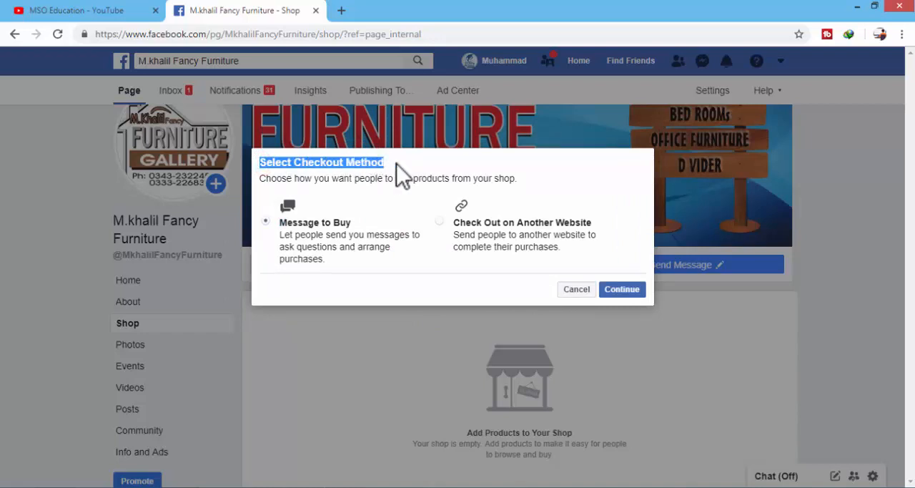
Step: Choose Message to Buy as the shop's checkout method and continue to the currency setup
{"action": "left_click", "coordinate": [397, 191]}
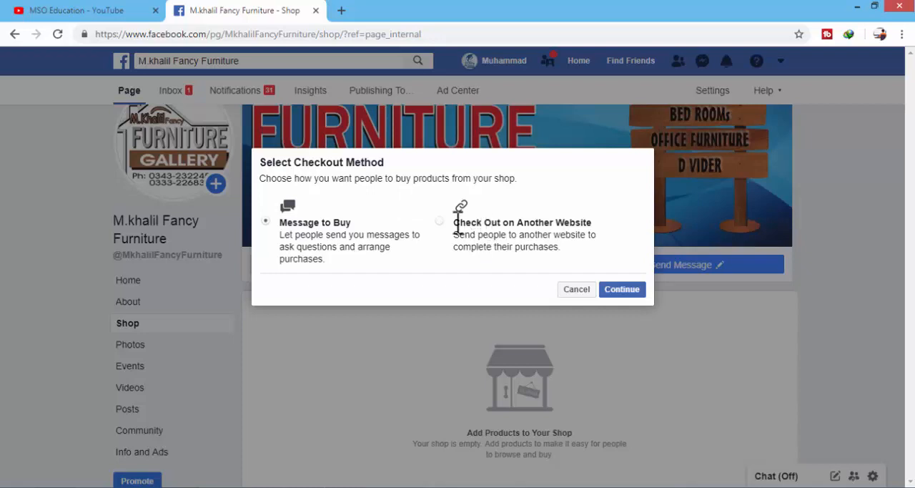
{"action": "left_click_drag", "start_coordinate": [455, 223], "coordinate": [584, 250]}
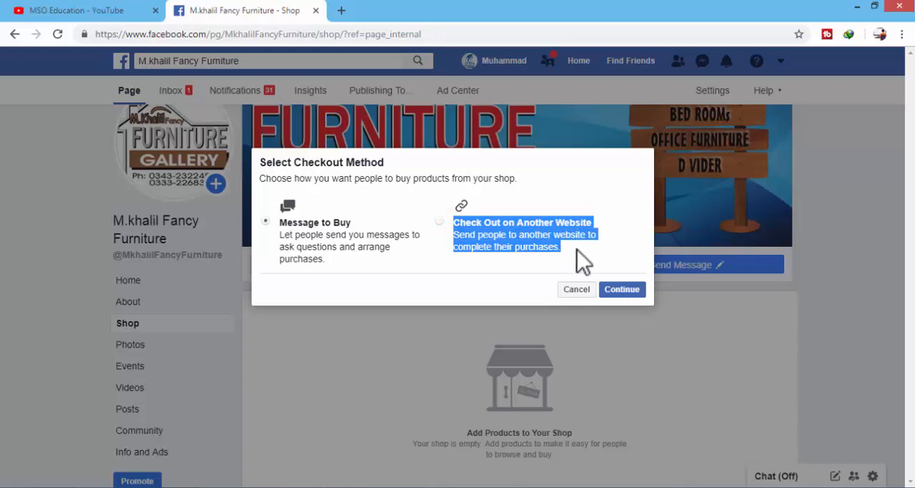
{"action": "left_click", "coordinate": [267, 223]}
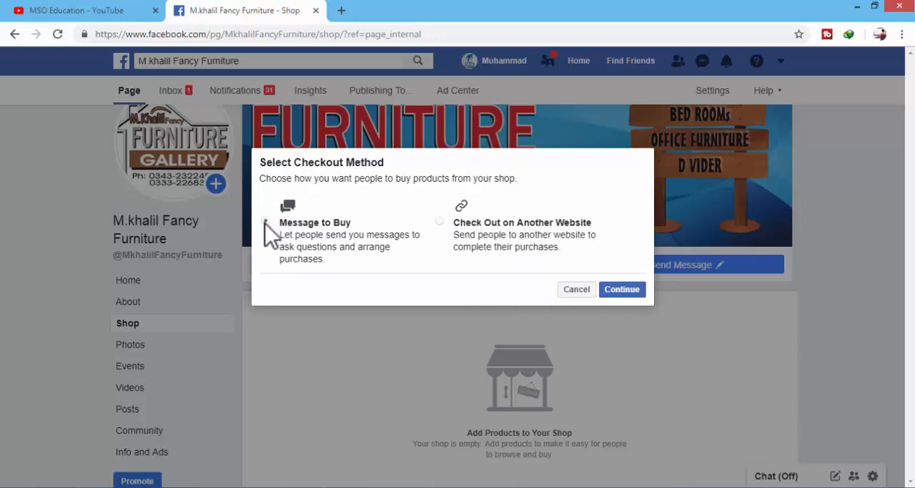
{"action": "left_click", "coordinate": [437, 221]}
{"action": "left_click", "coordinate": [266, 222]}
{"action": "left_click", "coordinate": [621, 291]}
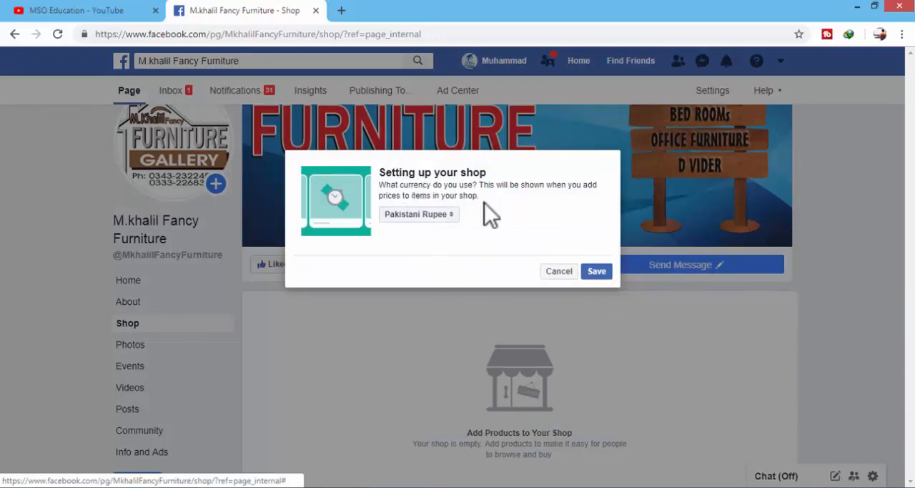
Step: Set the shop's currency to Pakistani Rupee and save the shop setup
{"action": "left_click_drag", "start_coordinate": [381, 172], "coordinate": [496, 213]}
{"action": "left_click", "coordinate": [482, 221]}
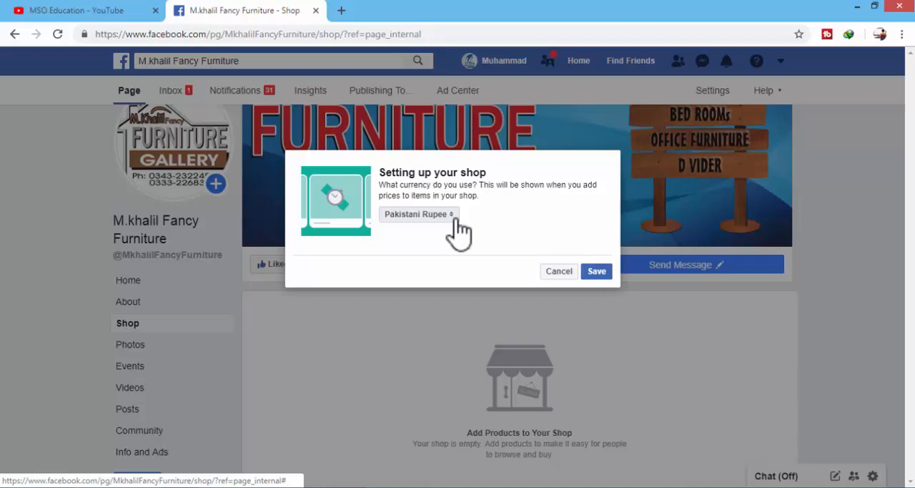
{"action": "left_click", "coordinate": [458, 227]}
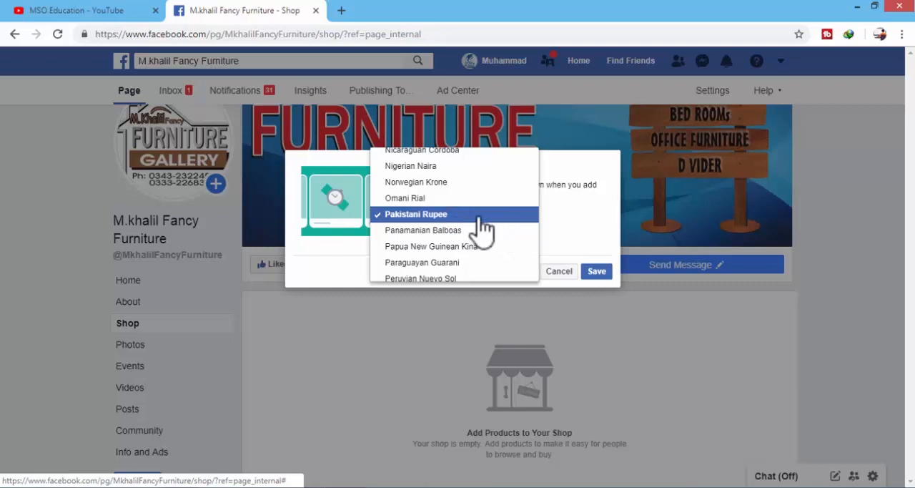
{"action": "left_click", "coordinate": [476, 213]}
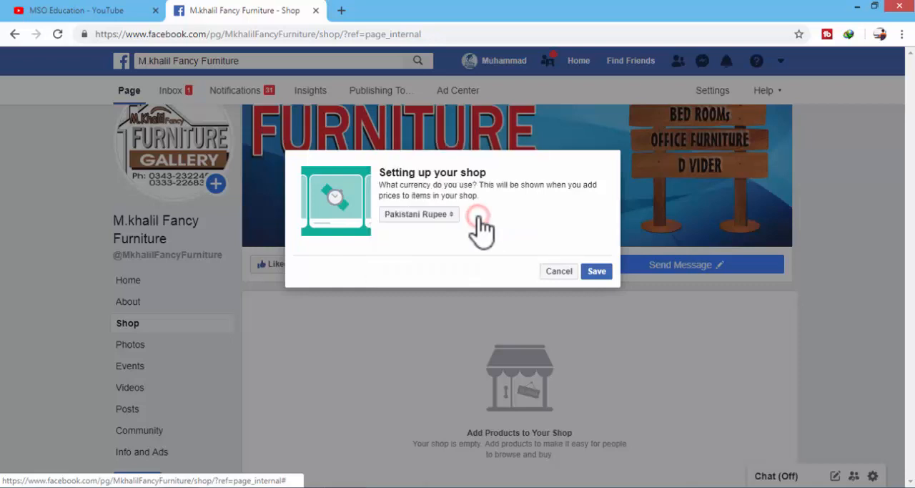
{"action": "left_click", "coordinate": [595, 273]}
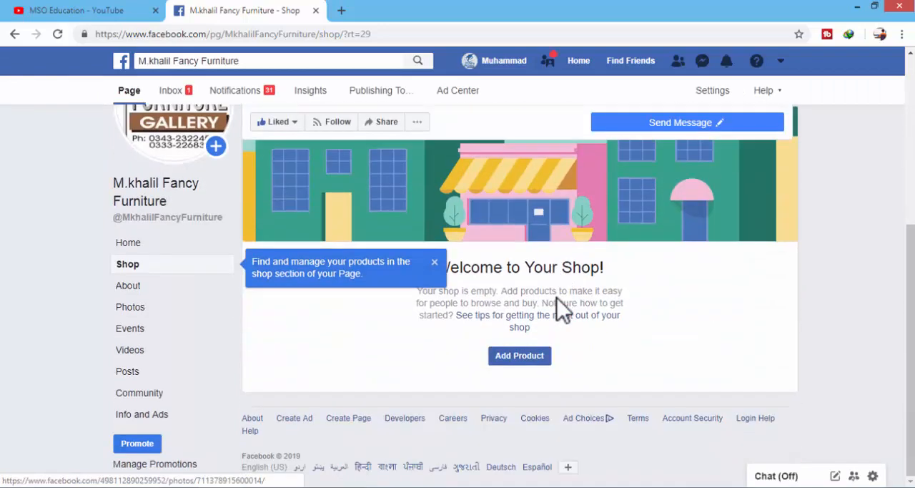
Step: Dismiss the tip about managing products and open the form for adding a product to the empty shop
{"action": "left_click", "coordinate": [434, 262]}
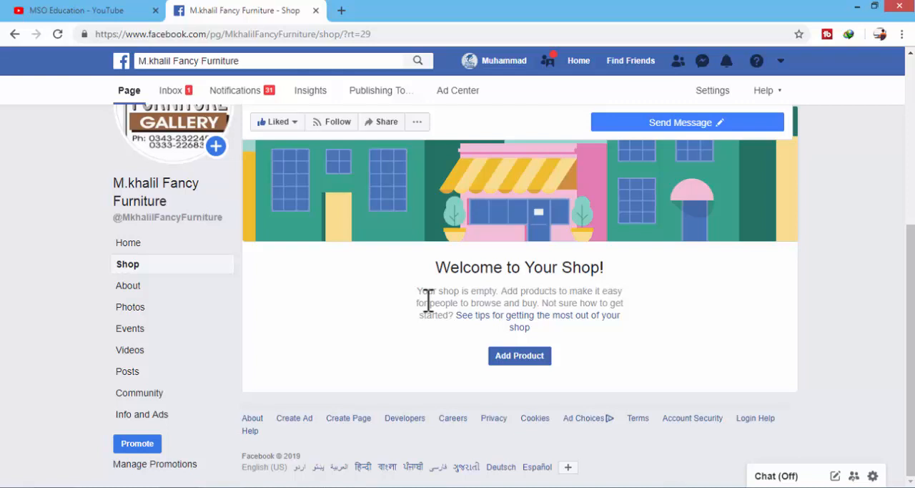
{"action": "left_click", "coordinate": [518, 357]}
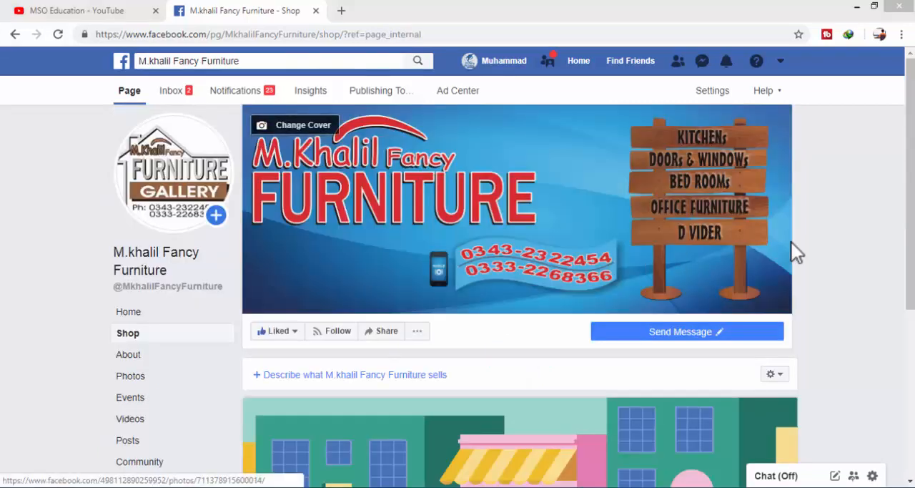
{"action": "scroll", "coordinate": [619, 257], "scroll_direction": "down", "scroll_amount": 3}
{"action": "scroll", "coordinate": [544, 429], "scroll_direction": "down", "scroll_amount": 1}
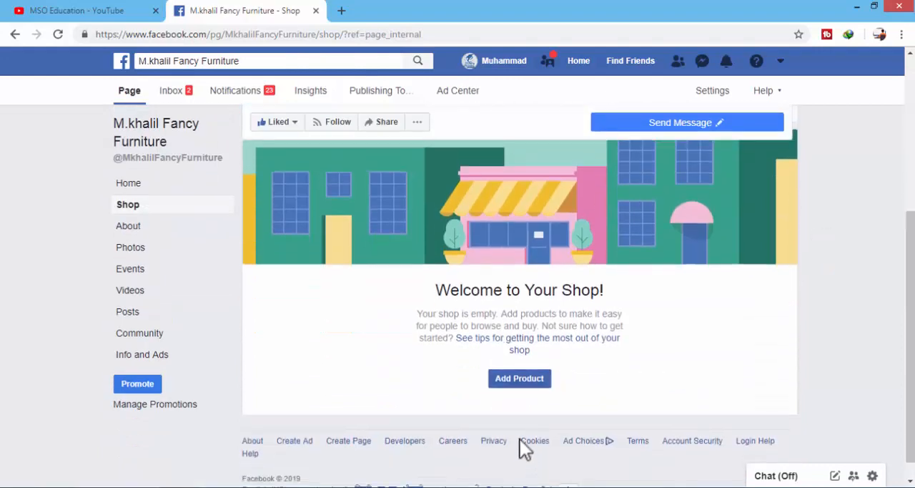
{"action": "left_click", "coordinate": [522, 383]}
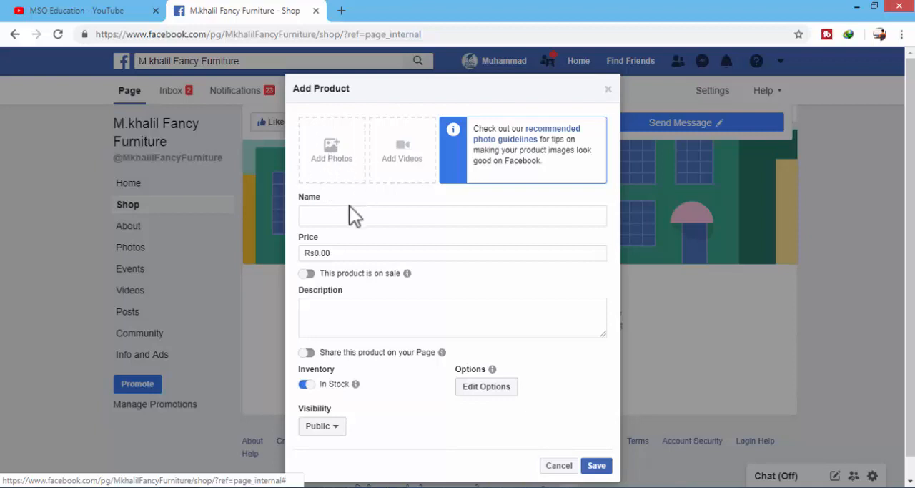
Step: Add the photos "red 02 copy", "red top 01 copy" and "Red wit panny 01 copy" from the computer to the product
{"action": "left_click", "coordinate": [329, 147]}
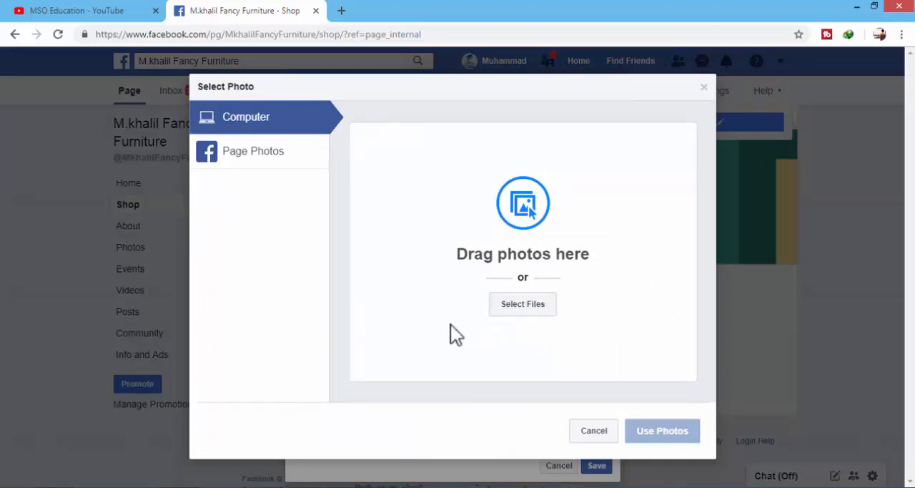
{"action": "left_click", "coordinate": [520, 306]}
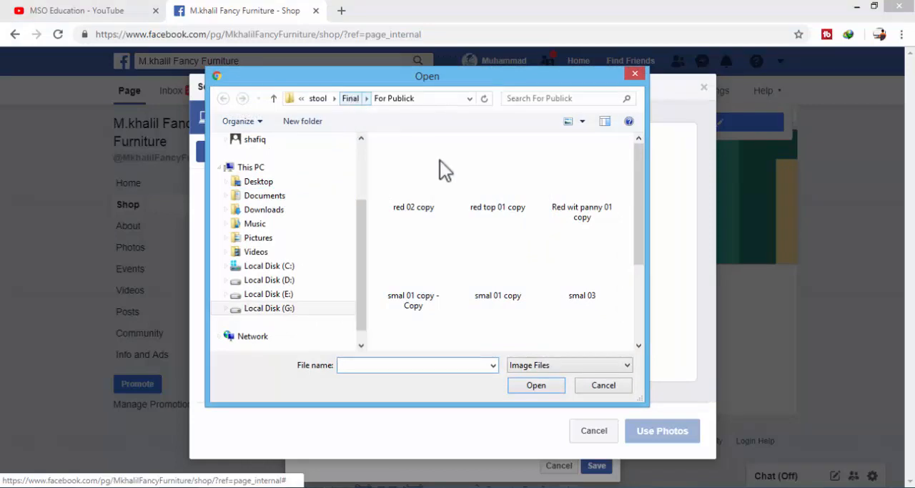
{"action": "left_click", "coordinate": [417, 202]}
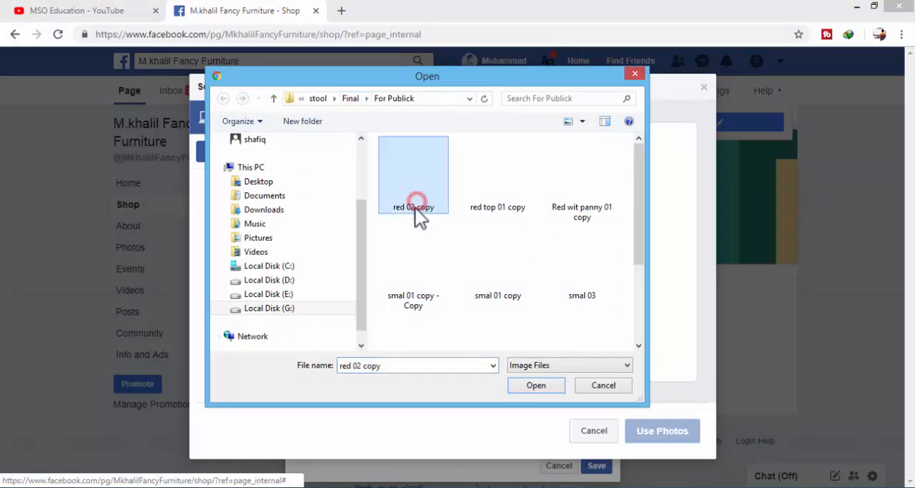
{"action": "left_click", "coordinate": [493, 208], "text": "ctrl"}
{"action": "left_click", "coordinate": [583, 209], "text": "ctrl"}
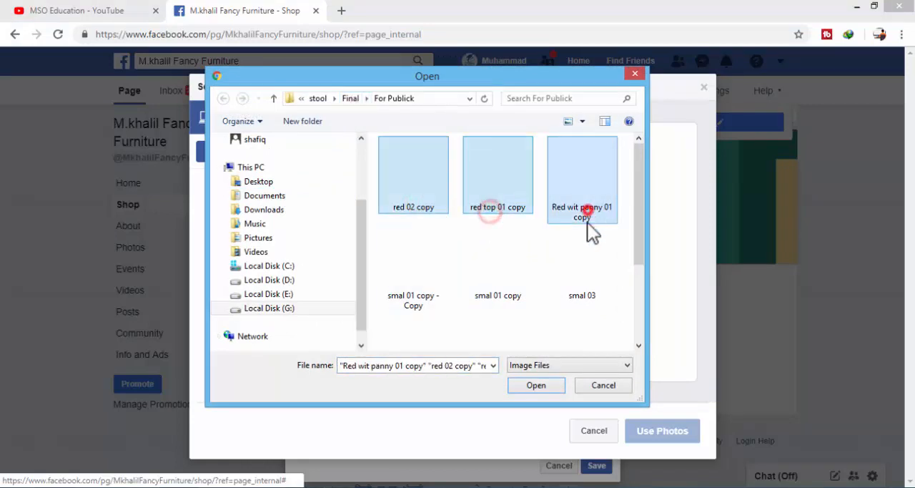
{"action": "left_click", "coordinate": [529, 386]}
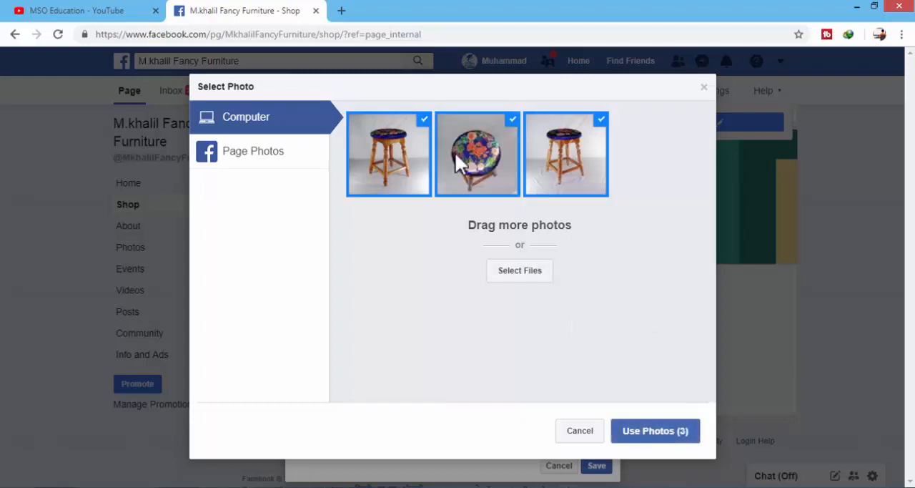
{"action": "left_click", "coordinate": [653, 430]}
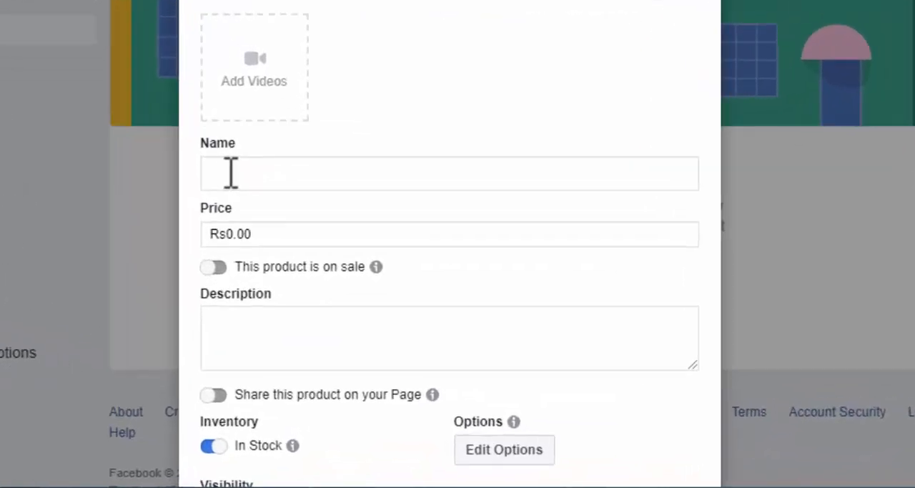
Step: Name the product "MKH Fancy Stools" and set its price to 3000
{"action": "left_click", "coordinate": [231, 172]}
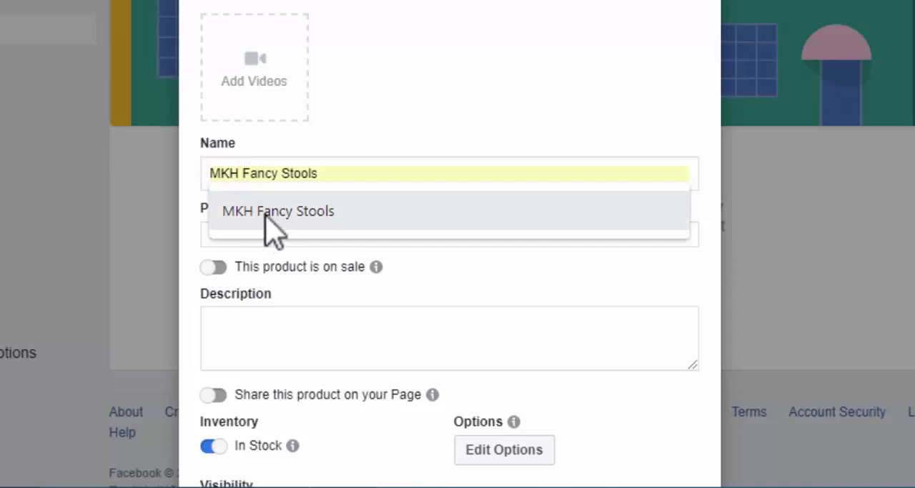
{"action": "left_click", "coordinate": [266, 213]}
{"action": "left_click_drag", "start_coordinate": [263, 234], "coordinate": [188, 250]}
{"action": "type", "text": "3000"}
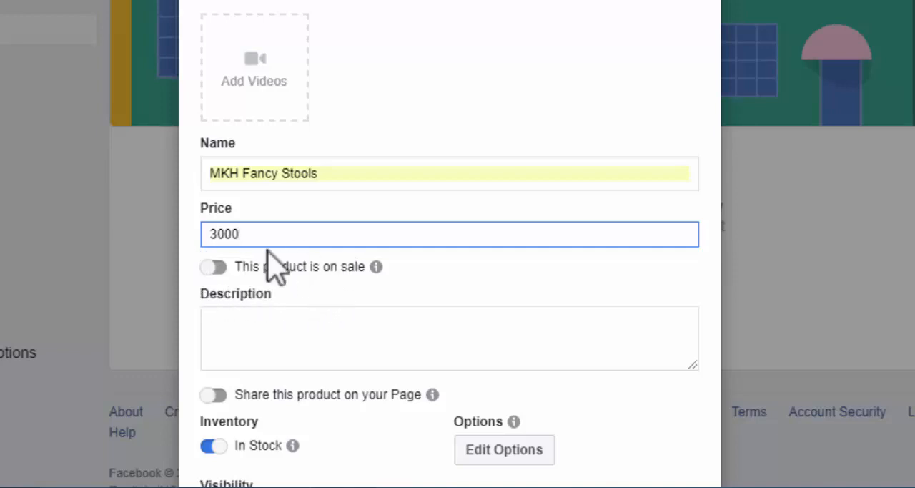
{"action": "left_click_drag", "start_coordinate": [263, 233], "coordinate": [200, 238]}
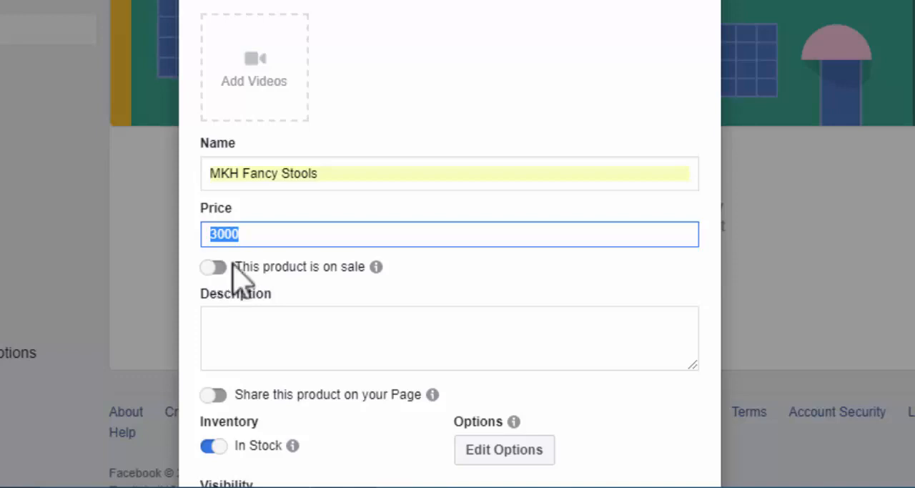
{"action": "left_click", "coordinate": [252, 232]}
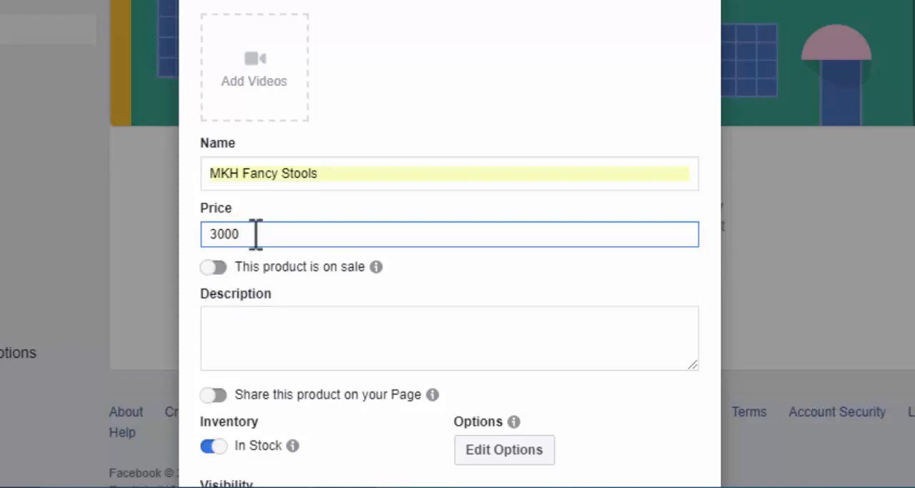
{"action": "double_click", "coordinate": [206, 233]}
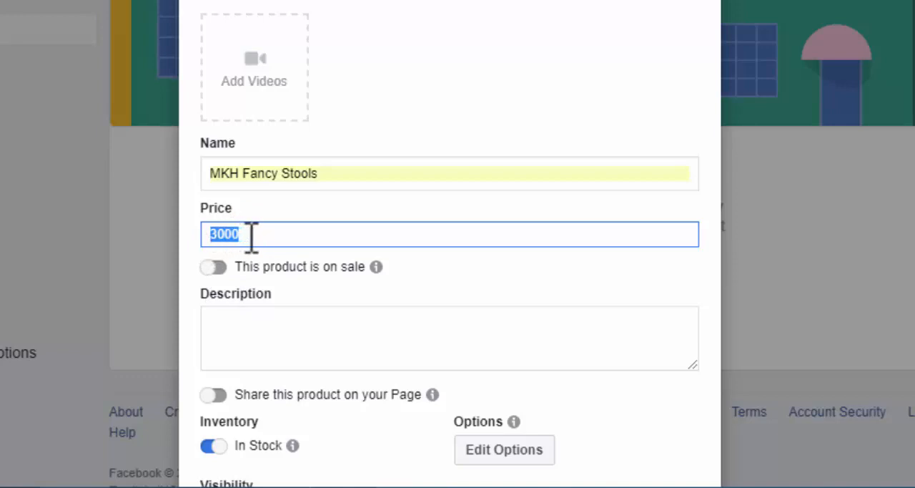
Step: Mark the product as on sale and set its sale price to 1800
{"action": "left_click", "coordinate": [217, 267]}
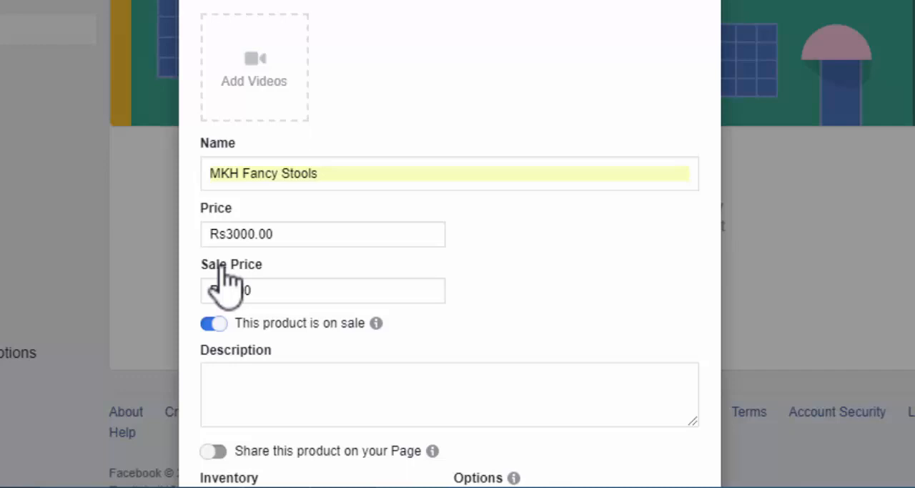
{"action": "scroll", "coordinate": [372, 215], "scroll_direction": "down", "scroll_amount": 3}
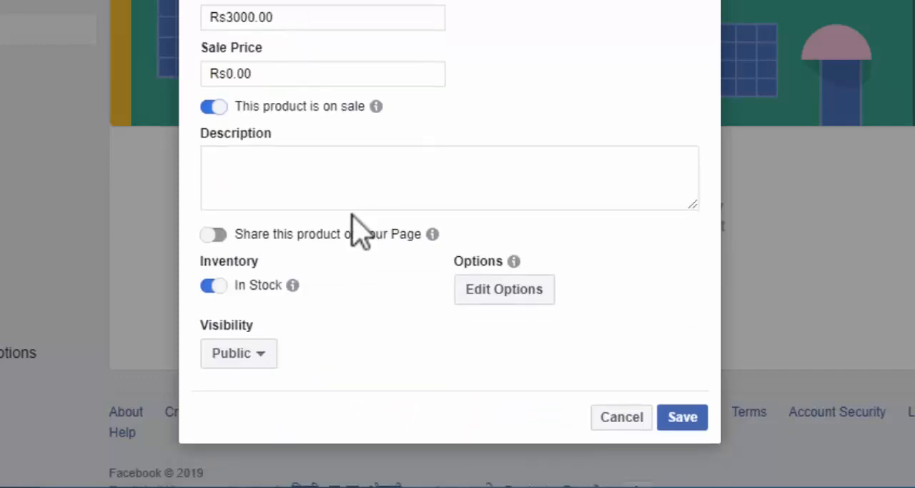
{"action": "scroll", "coordinate": [363, 225], "scroll_direction": "up", "scroll_amount": 3}
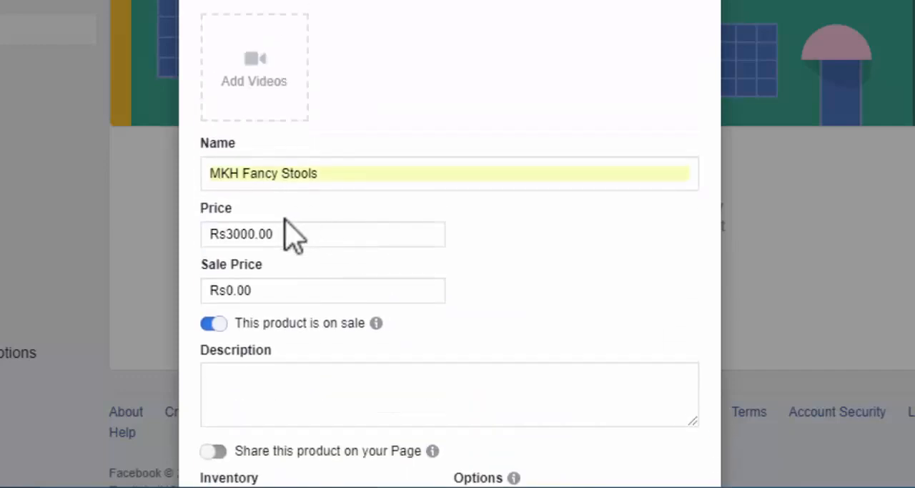
{"action": "left_click_drag", "start_coordinate": [300, 236], "coordinate": [192, 241]}
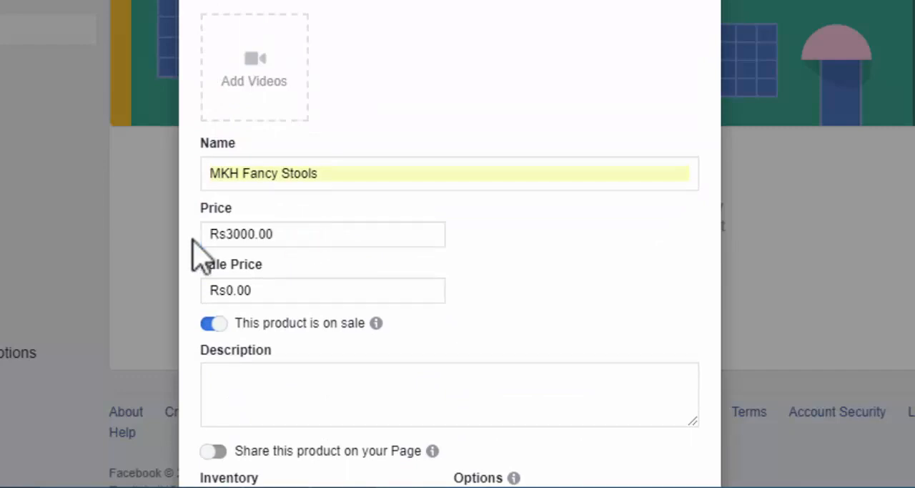
{"action": "left_click", "coordinate": [315, 229]}
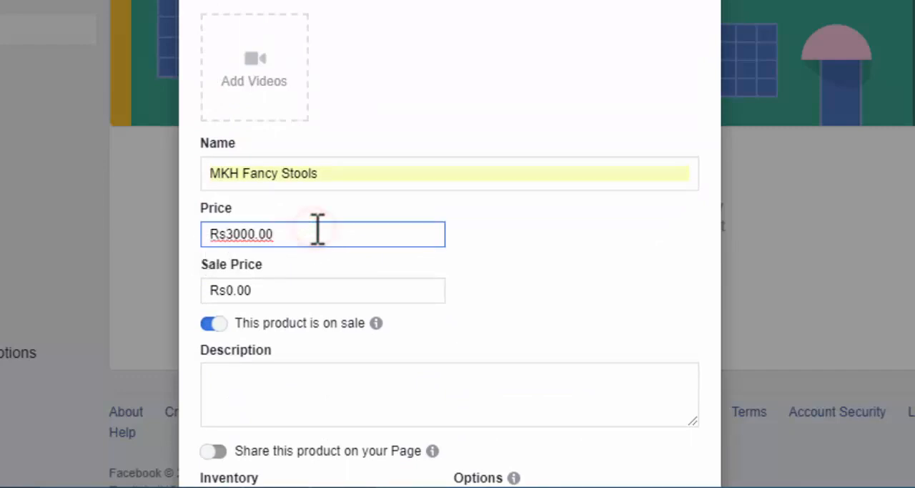
{"action": "left_click_drag", "start_coordinate": [261, 291], "coordinate": [188, 307]}
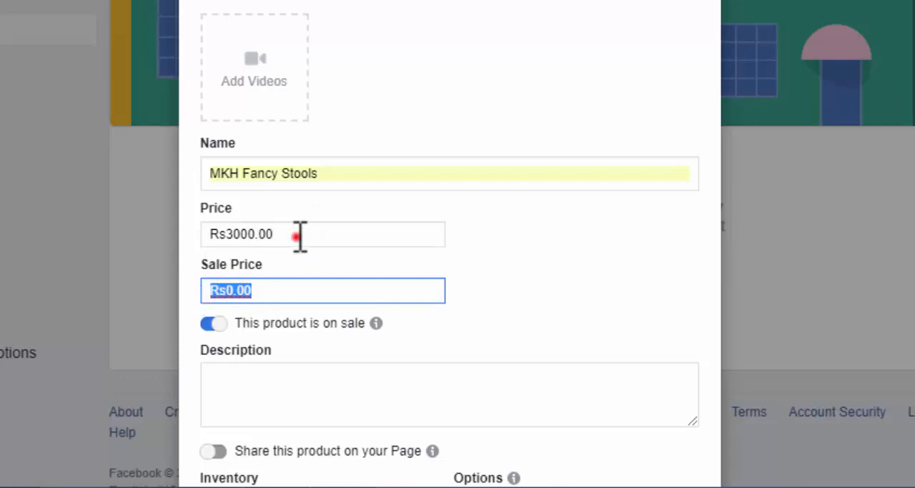
{"action": "left_click_drag", "start_coordinate": [296, 235], "coordinate": [205, 234]}
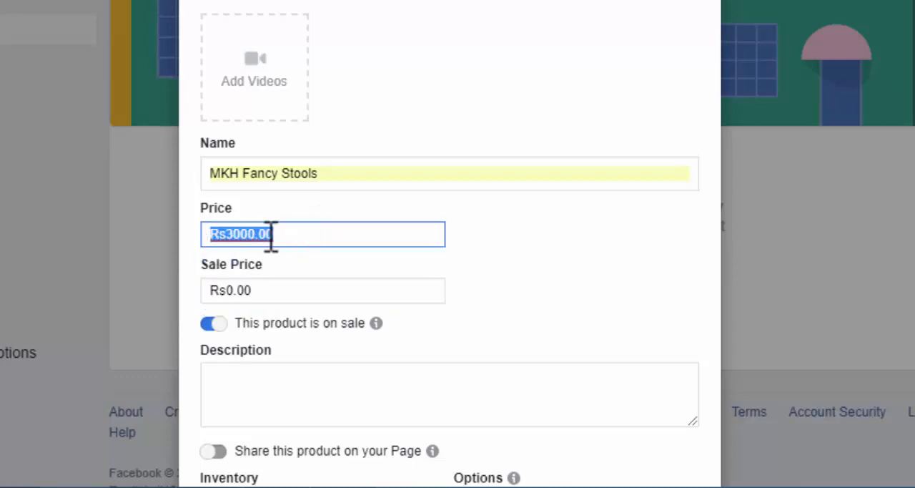
{"action": "left_click", "coordinate": [295, 235]}
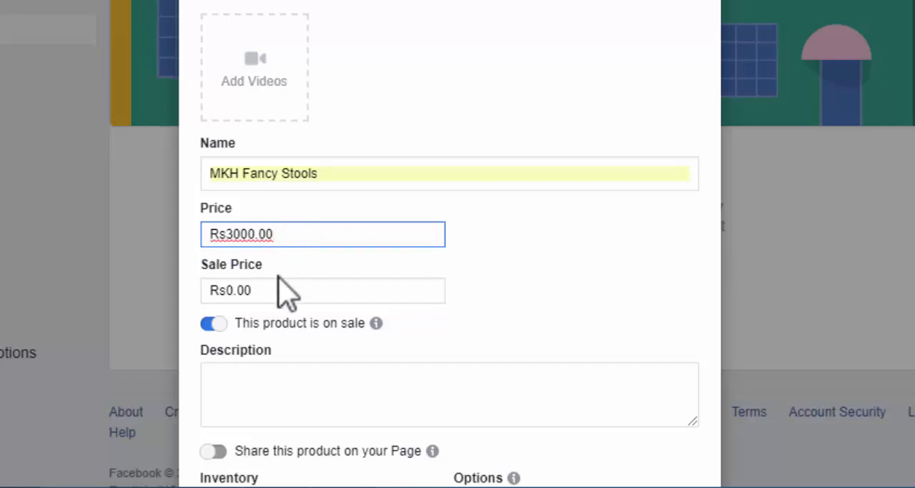
{"action": "scroll", "coordinate": [299, 289], "scroll_direction": "down", "scroll_amount": 3}
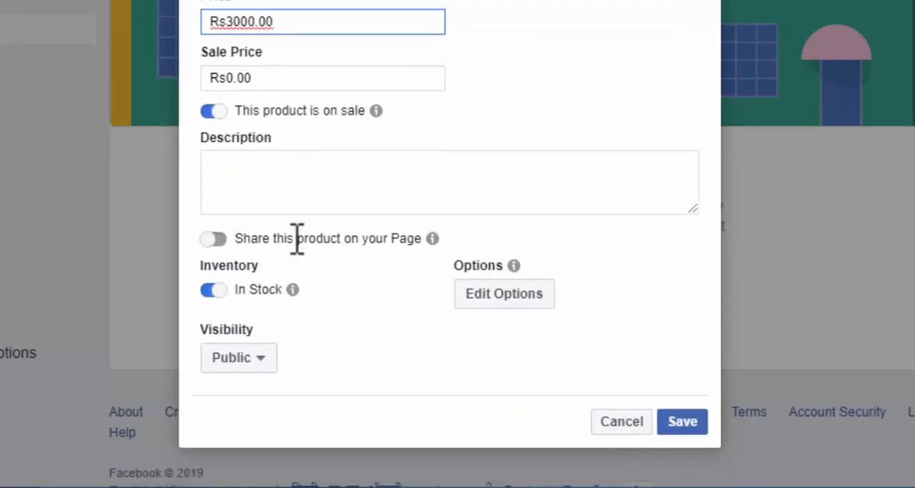
{"action": "scroll", "coordinate": [296, 239], "scroll_direction": "up", "scroll_amount": 3}
{"action": "left_click", "coordinate": [289, 289]}
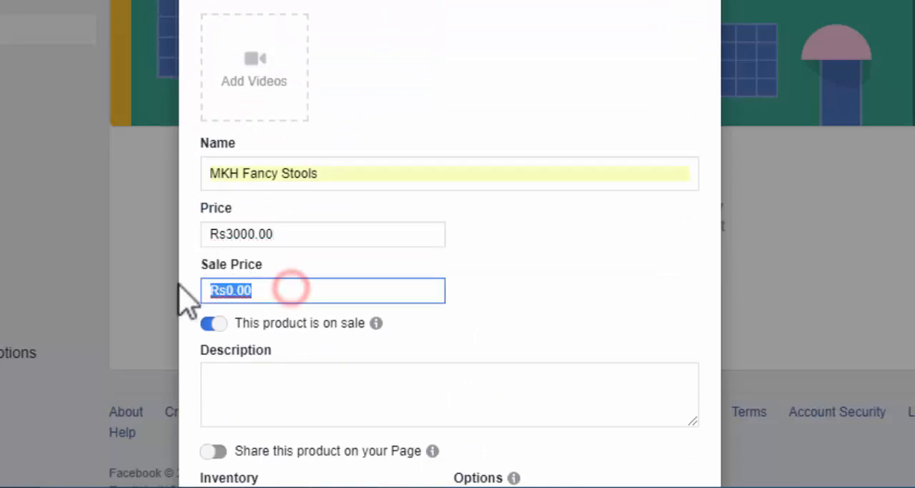
{"action": "type", "text": "1800"}
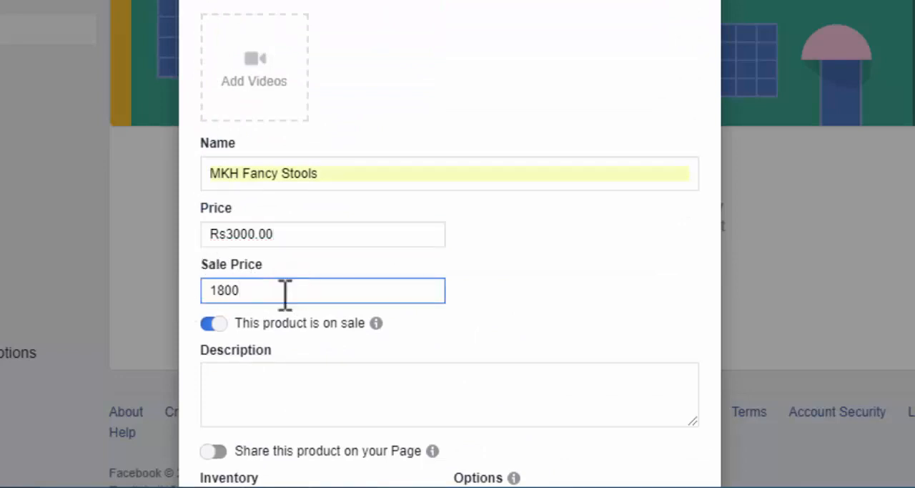
{"action": "scroll", "coordinate": [351, 277], "scroll_direction": "down", "scroll_amount": 3}
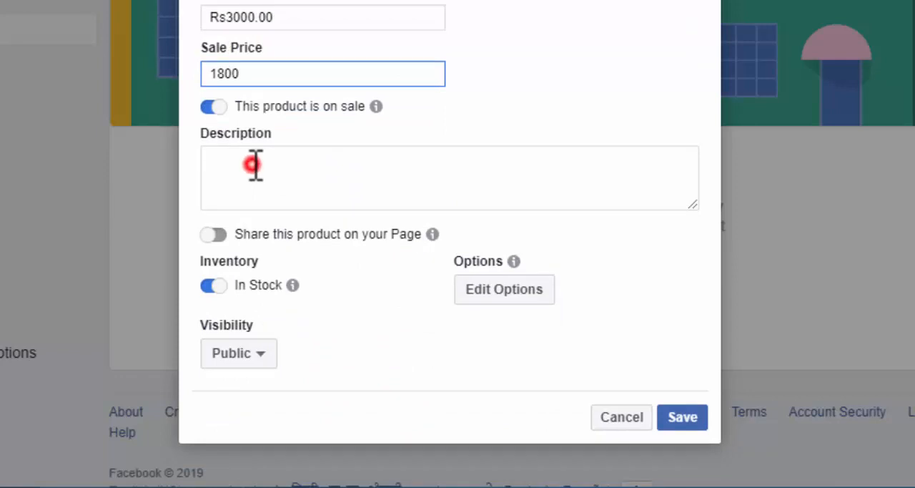
Step: Paste the description covering wood and printed fabric, H 19" Top 14" x 14" size and red color, and enable sharing the product on the Page
{"action": "left_click", "coordinate": [255, 165]}
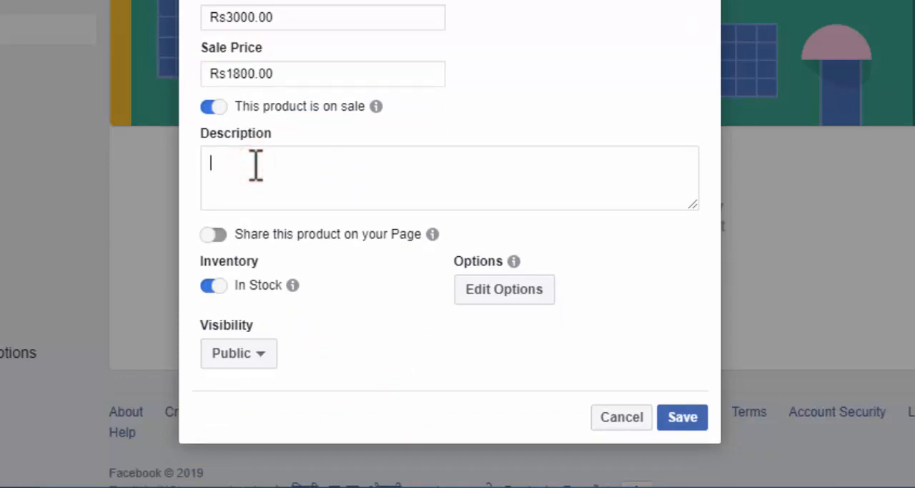
{"action": "right_click", "coordinate": [255, 165]}
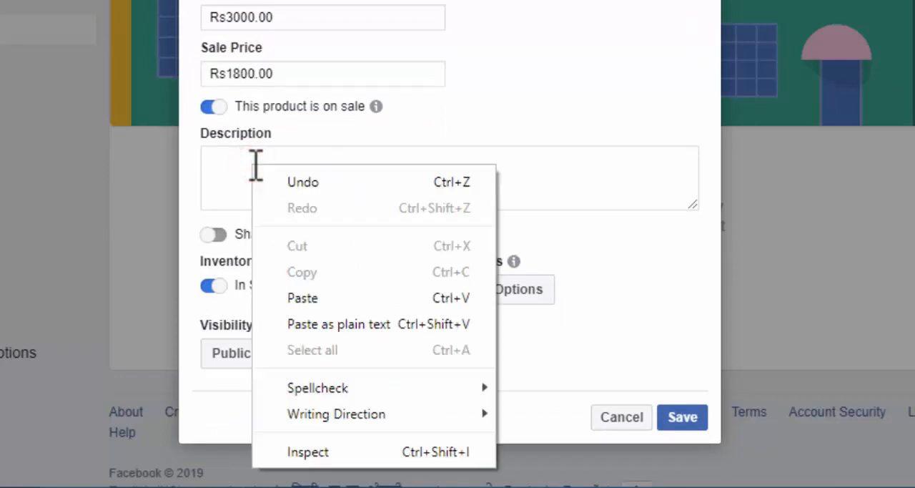
{"action": "left_click", "coordinate": [294, 298]}
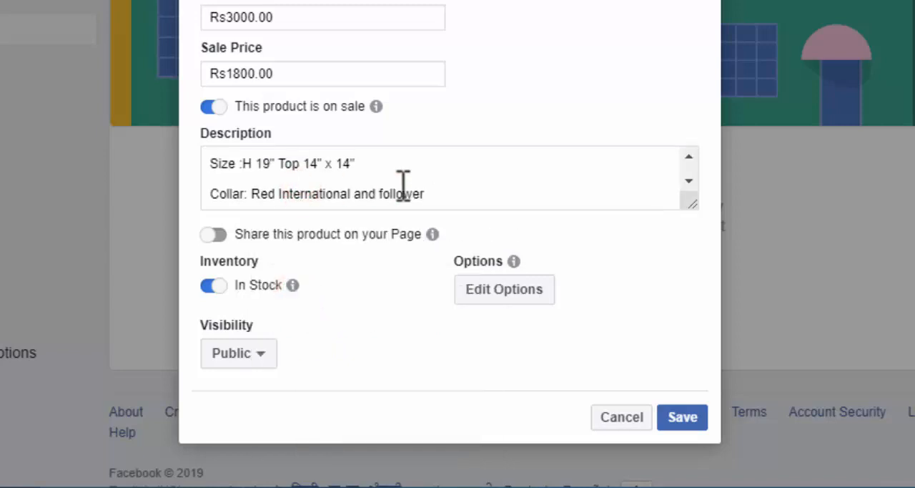
{"action": "scroll", "coordinate": [403, 187], "scroll_direction": "up", "scroll_amount": 1}
{"action": "scroll", "coordinate": [403, 187], "scroll_direction": "up", "scroll_amount": 2}
{"action": "scroll", "coordinate": [286, 225], "scroll_direction": "down", "scroll_amount": 2}
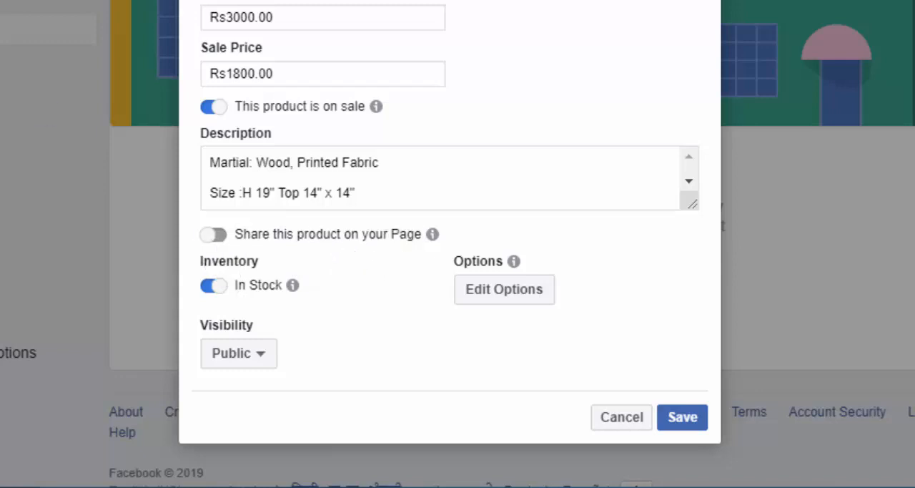
{"action": "left_click", "coordinate": [222, 234]}
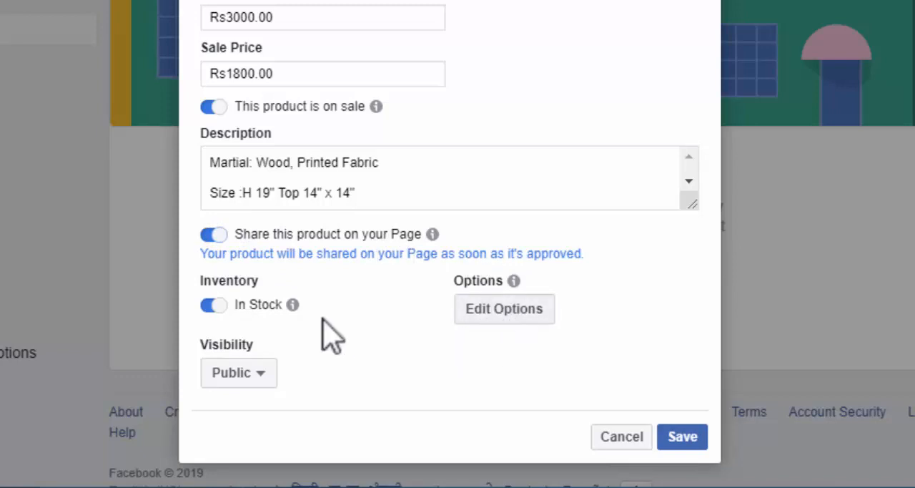
Step: Open the product's options for editing and add a Color option
{"action": "left_click", "coordinate": [485, 313]}
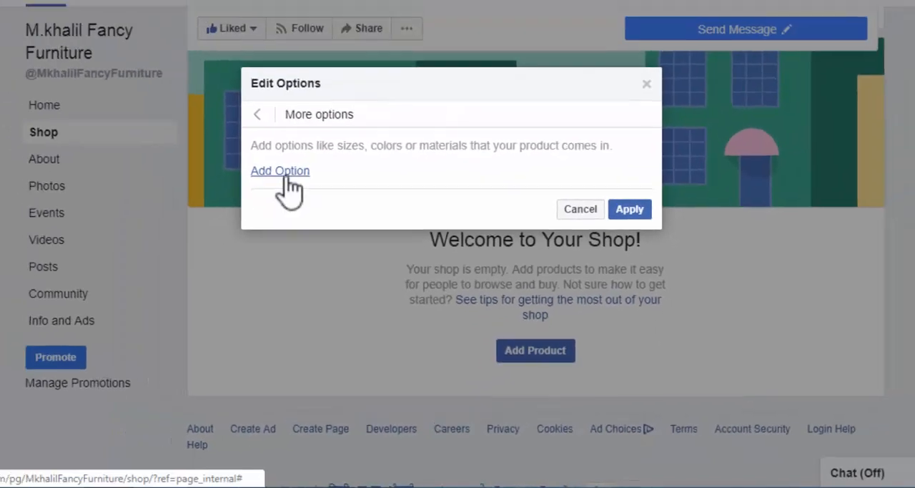
{"action": "left_click", "coordinate": [281, 171]}
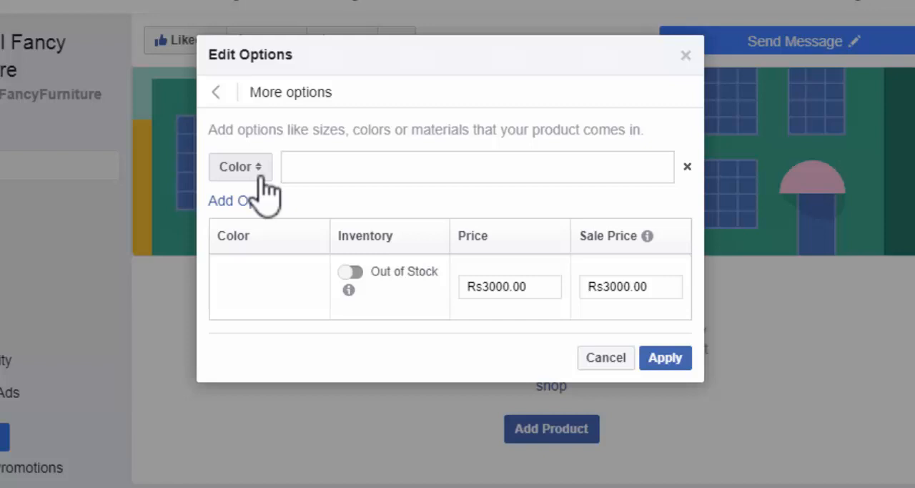
{"action": "left_click", "coordinate": [259, 171]}
{"action": "left_click", "coordinate": [259, 169]}
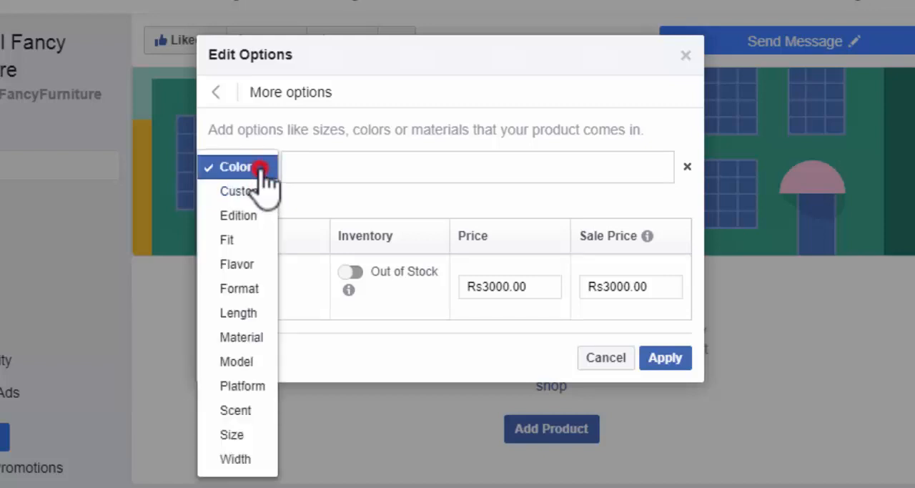
{"action": "left_click", "coordinate": [304, 165]}
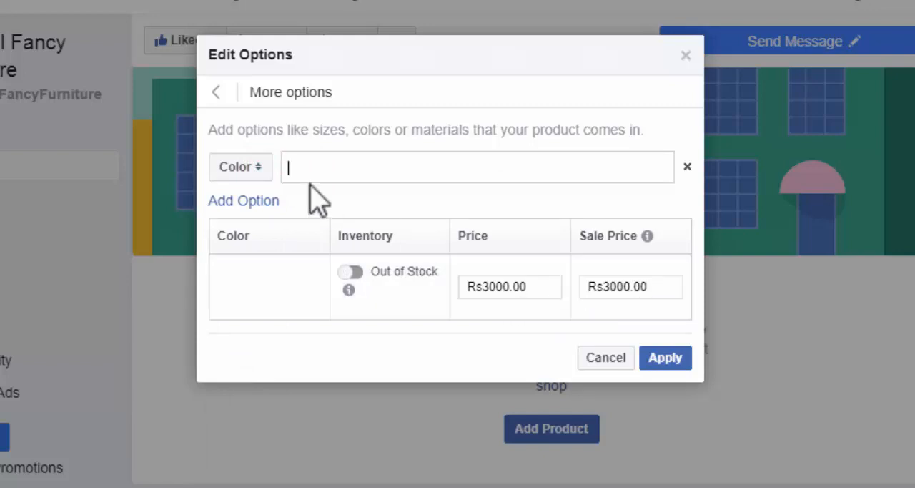
{"action": "left_click", "coordinate": [254, 169]}
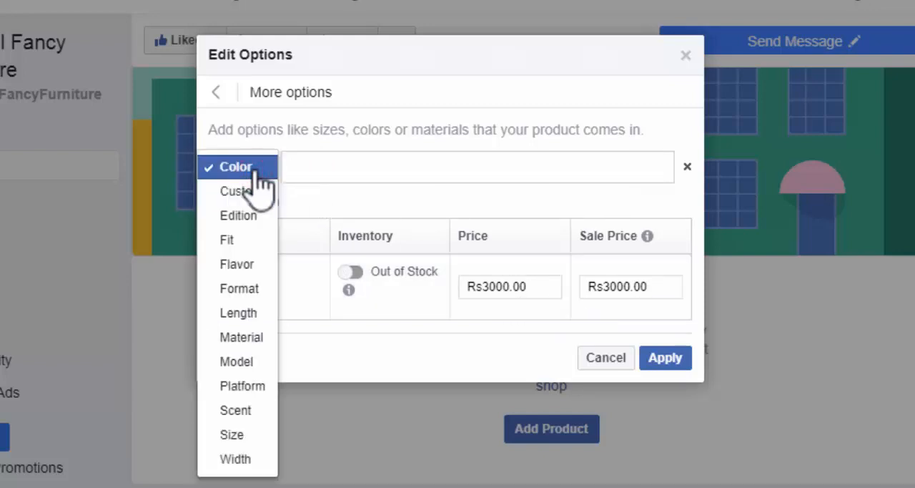
{"action": "left_click", "coordinate": [238, 260]}
{"action": "left_click", "coordinate": [316, 166]}
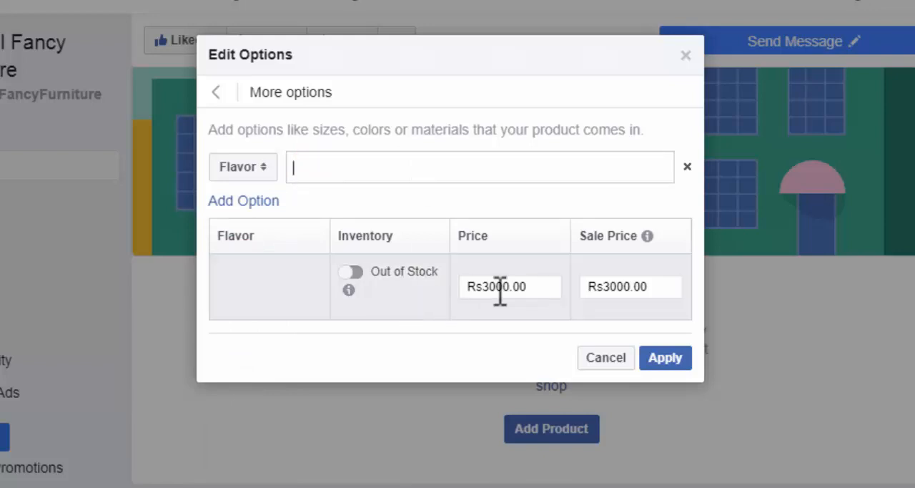
{"action": "left_click", "coordinate": [257, 161]}
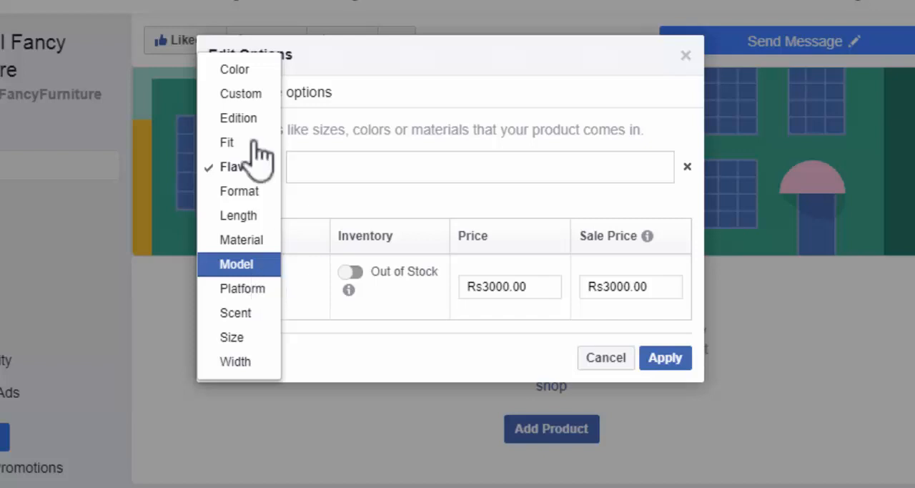
{"action": "left_click", "coordinate": [238, 74]}
Step: Add Red as a value of the Color option and mark it as in stock
{"action": "left_click", "coordinate": [307, 172]}
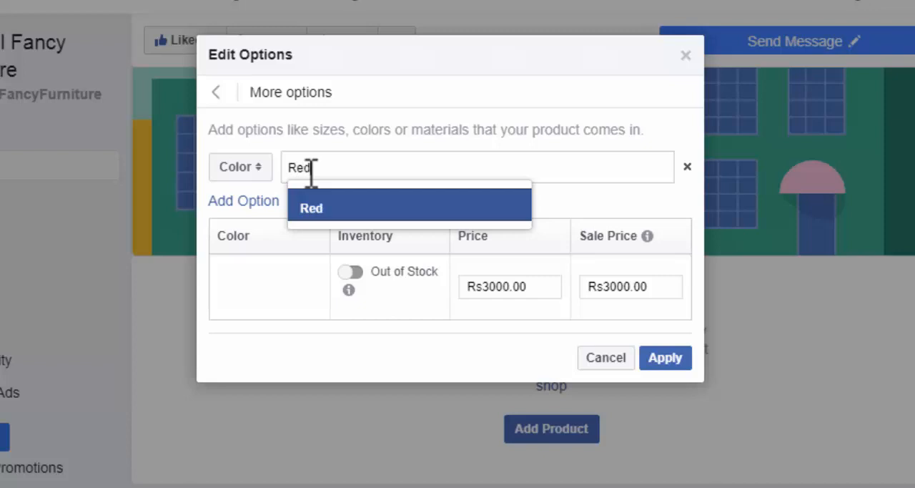
{"action": "key", "text": "Return"}
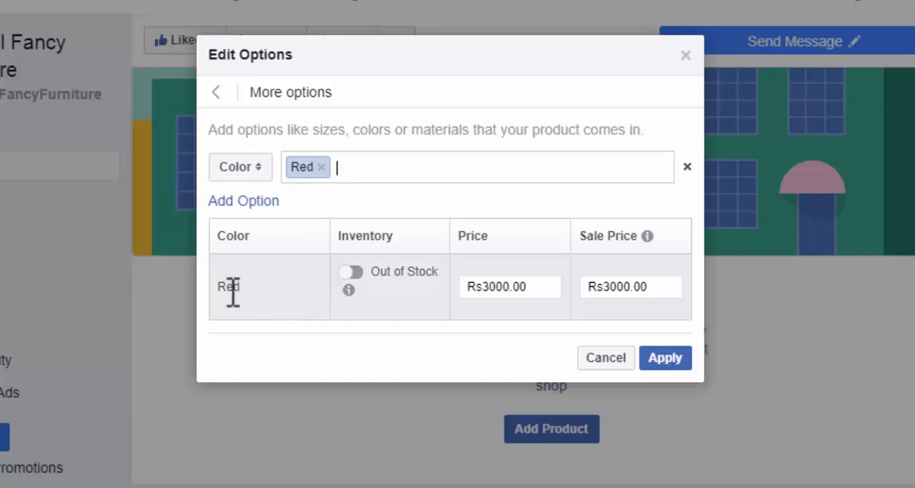
{"action": "mouse_move", "coordinate": [343, 282]}
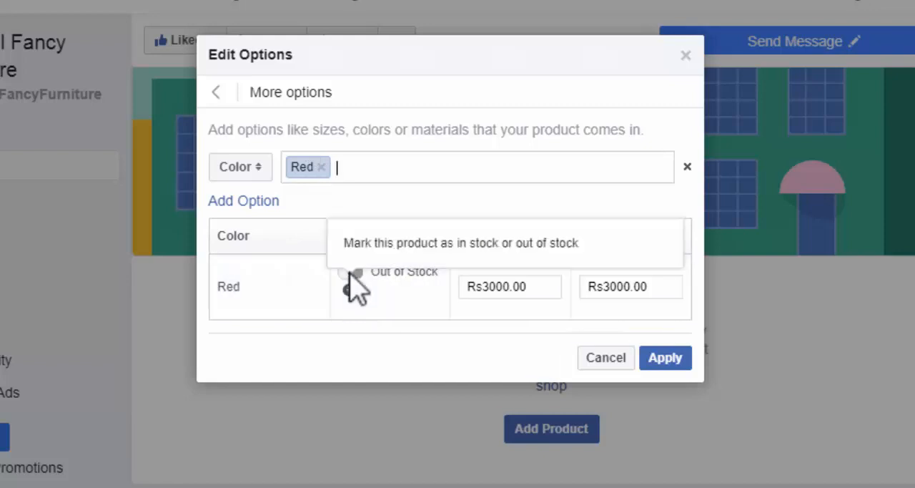
{"action": "left_click", "coordinate": [388, 198]}
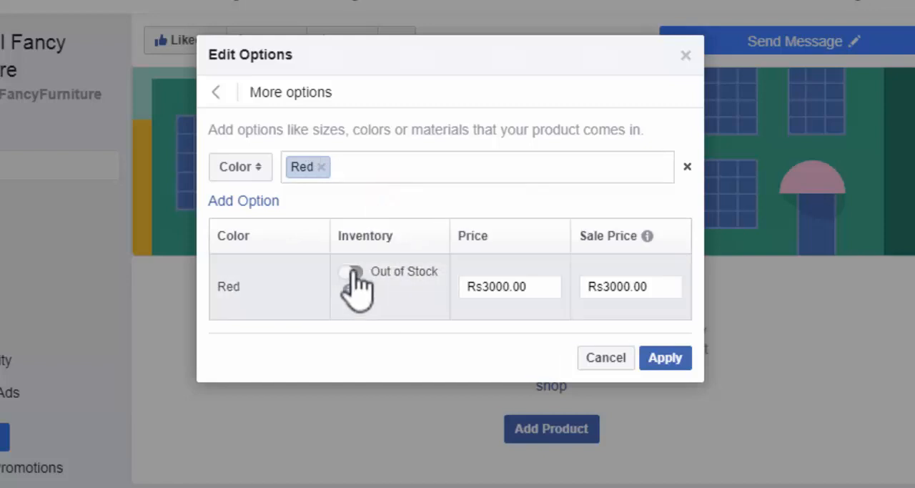
{"action": "left_click", "coordinate": [352, 272]}
Step: Set the sale price of the Red variant to 1800
{"action": "left_click", "coordinate": [536, 283]}
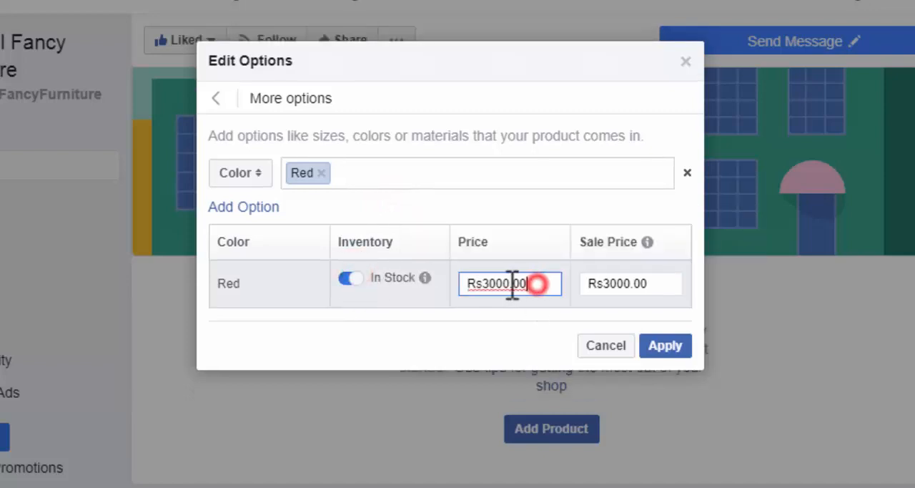
{"action": "left_click_drag", "start_coordinate": [512, 284], "coordinate": [457, 300]}
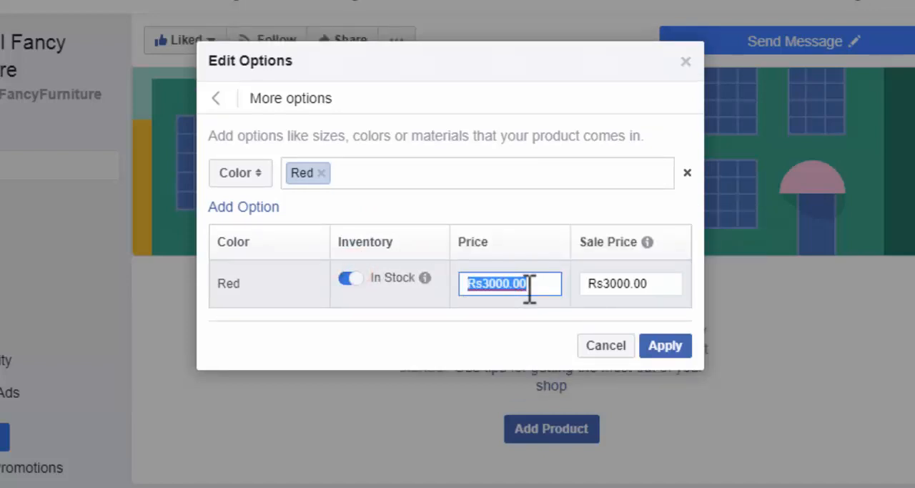
{"action": "left_click_drag", "start_coordinate": [662, 282], "coordinate": [585, 300]}
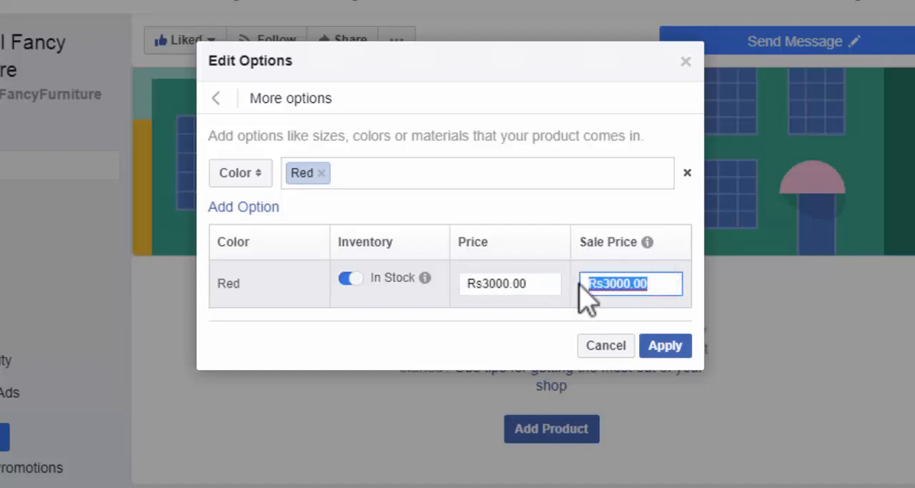
{"action": "left_click", "coordinate": [657, 284]}
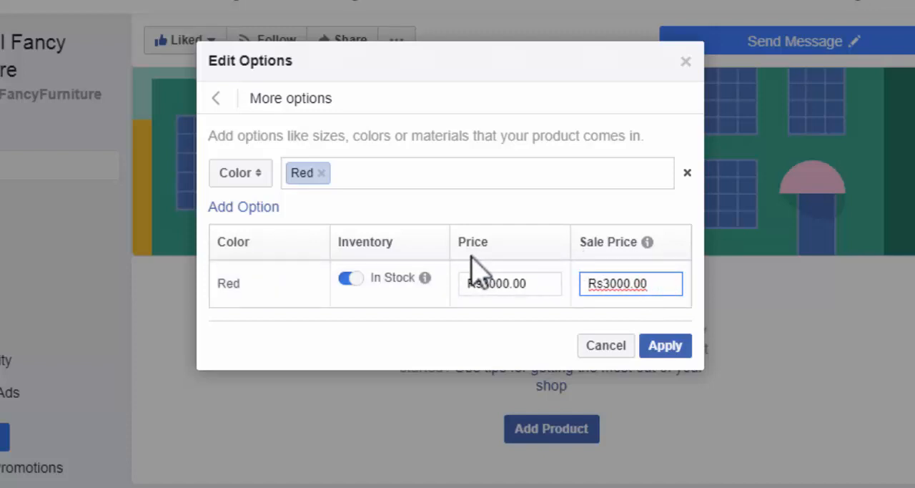
{"action": "left_click", "coordinate": [652, 285]}
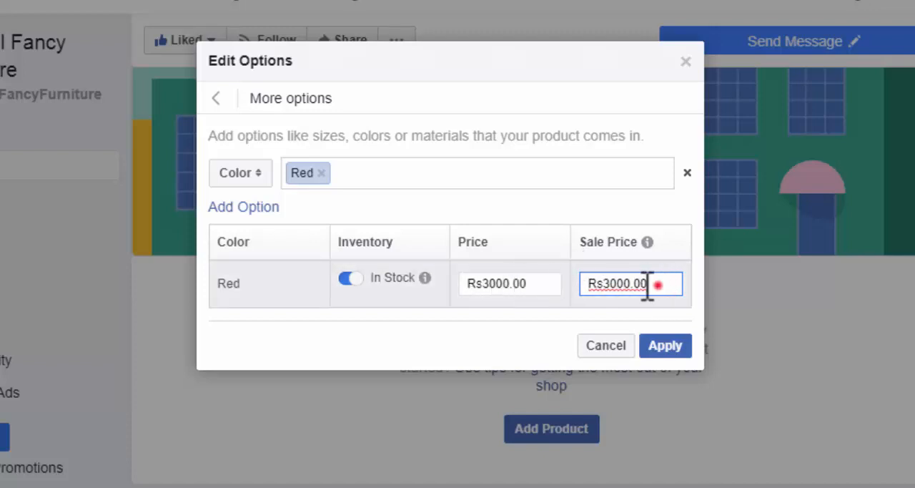
{"action": "double_click", "coordinate": [647, 285]}
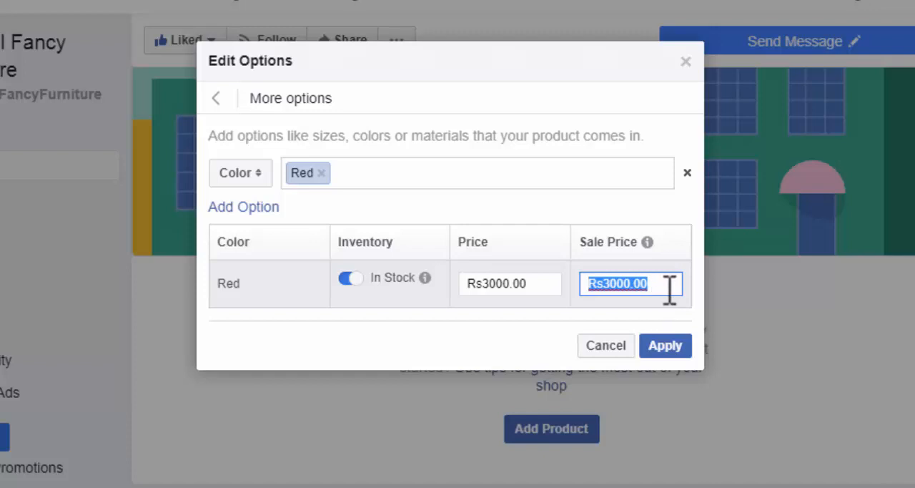
{"action": "type", "text": "18"}
Step: Add blue as a second value of the Color option and mark it as in stock
{"action": "left_click", "coordinate": [353, 171]}
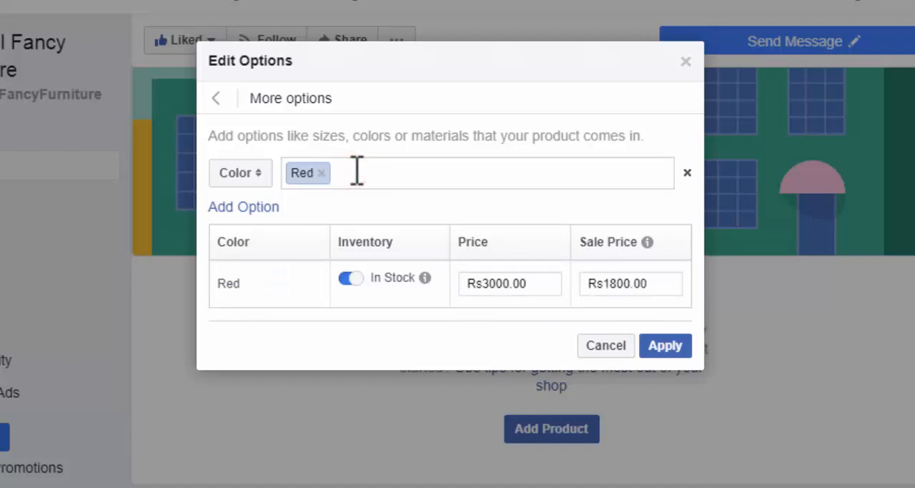
{"action": "type", "text": "b"}
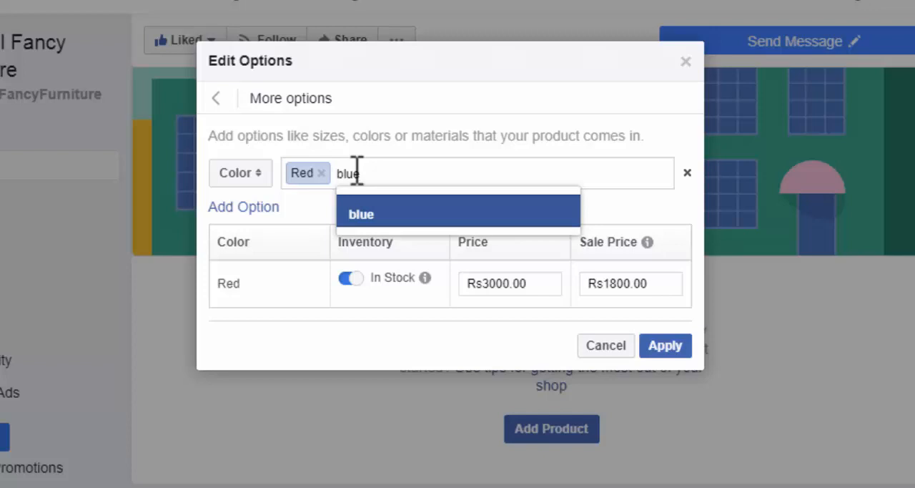
{"action": "type", "text": "lue"}
{"action": "key", "text": "Return"}
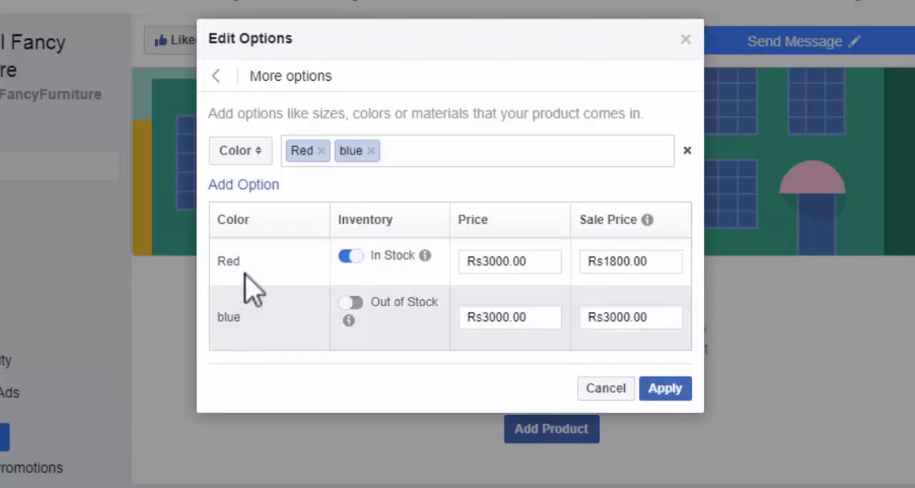
{"action": "left_click", "coordinate": [352, 303]}
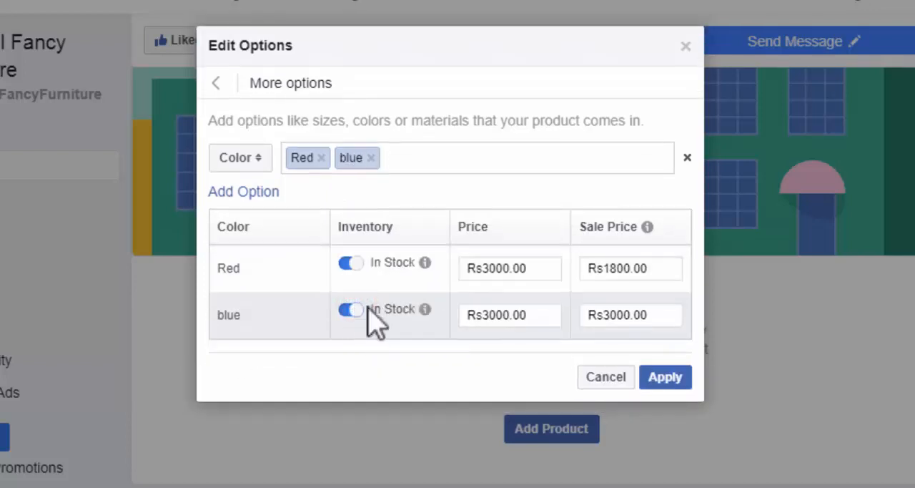
Step: Set the sale price of the blue variant to 1500
{"action": "left_click", "coordinate": [548, 322]}
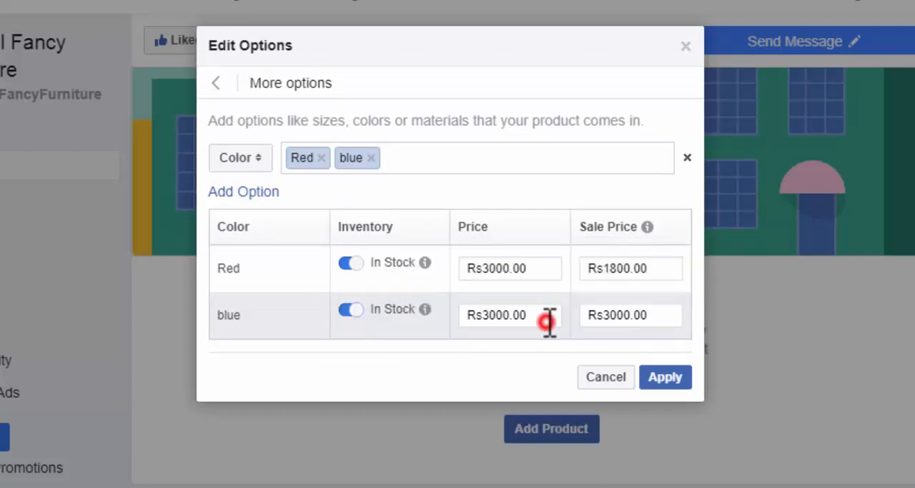
{"action": "double_click", "coordinate": [548, 322]}
{"action": "left_click", "coordinate": [661, 312]}
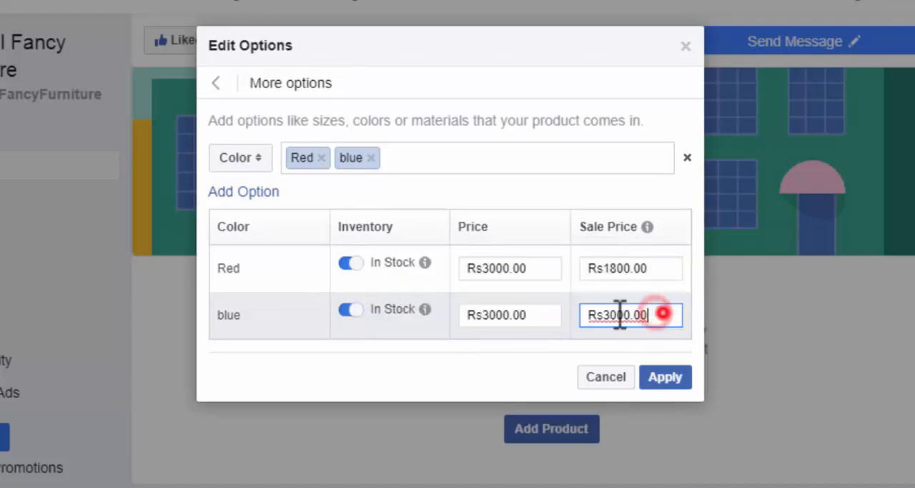
{"action": "left_click_drag", "start_coordinate": [619, 315], "coordinate": [565, 315]}
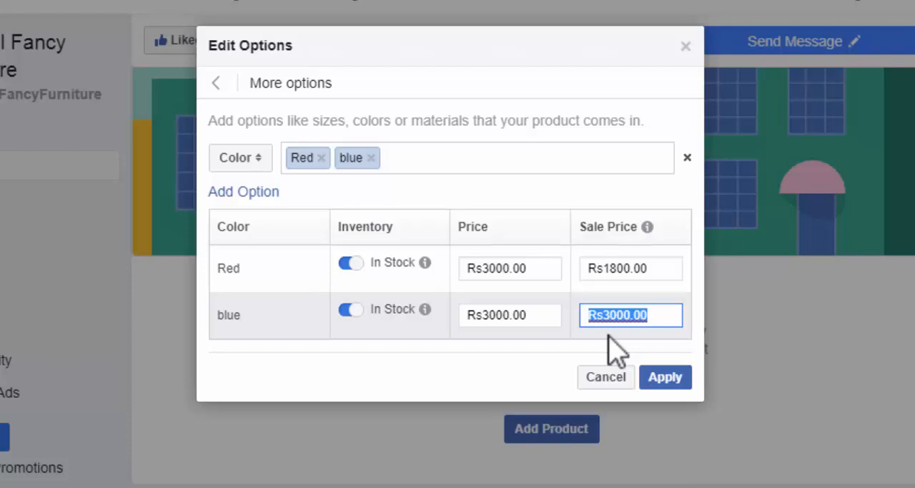
{"action": "type", "text": "1500"}
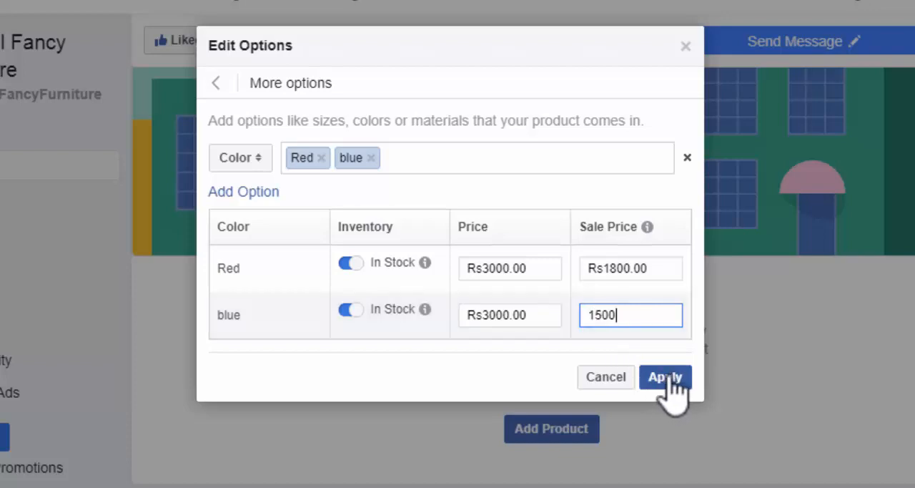
{"action": "left_click", "coordinate": [525, 365]}
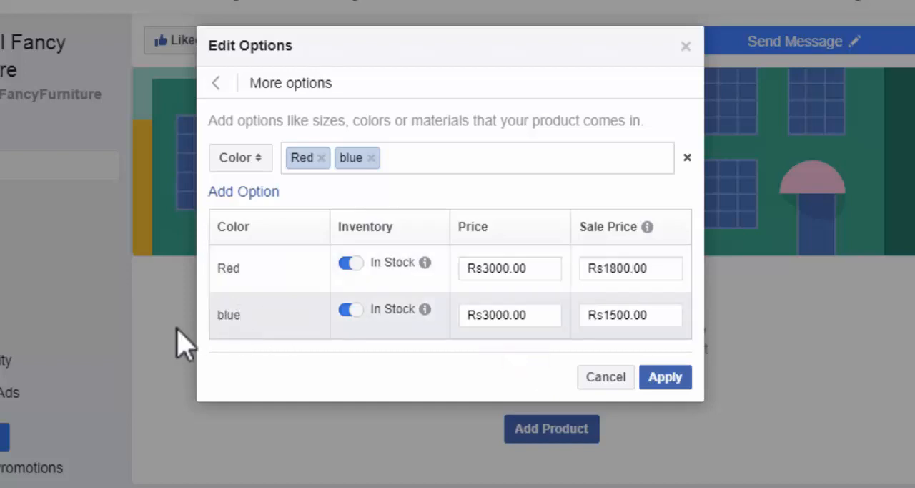
Step: Apply the color options and save the MKH Fancy Stools product to the shop
{"action": "left_click", "coordinate": [664, 377]}
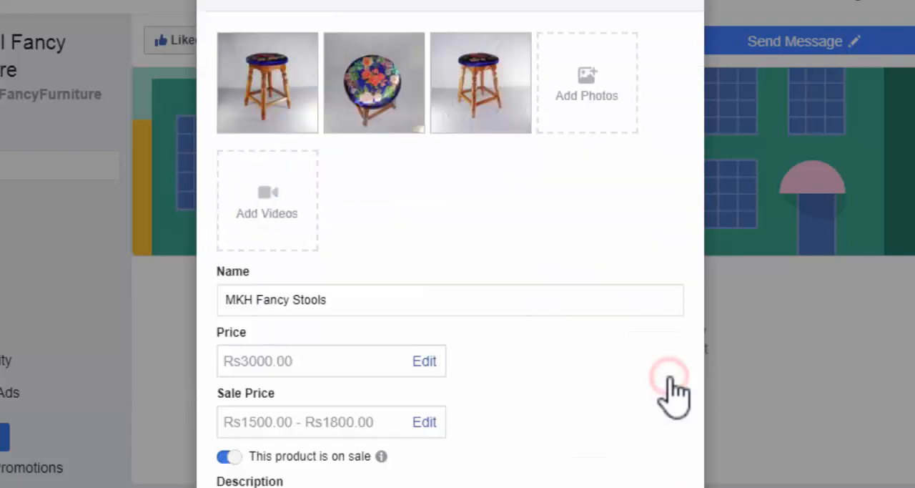
{"action": "scroll", "coordinate": [491, 341], "scroll_direction": "down", "scroll_amount": 3}
{"action": "scroll", "coordinate": [491, 329], "scroll_direction": "down", "scroll_amount": 2}
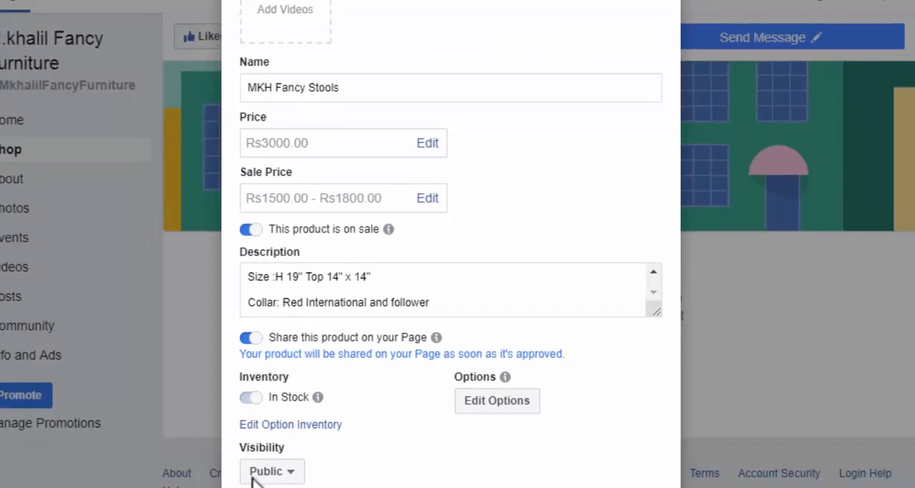
{"action": "scroll", "coordinate": [293, 401], "scroll_direction": "down", "scroll_amount": 1}
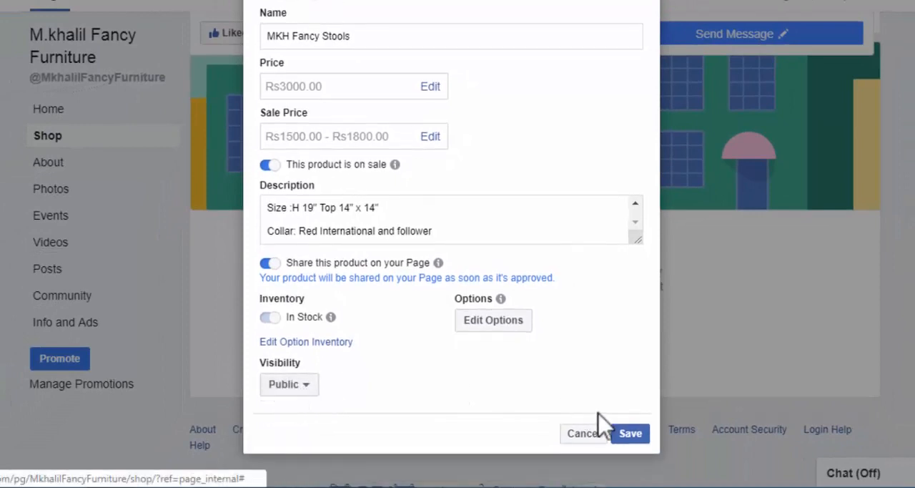
{"action": "left_click", "coordinate": [627, 433]}
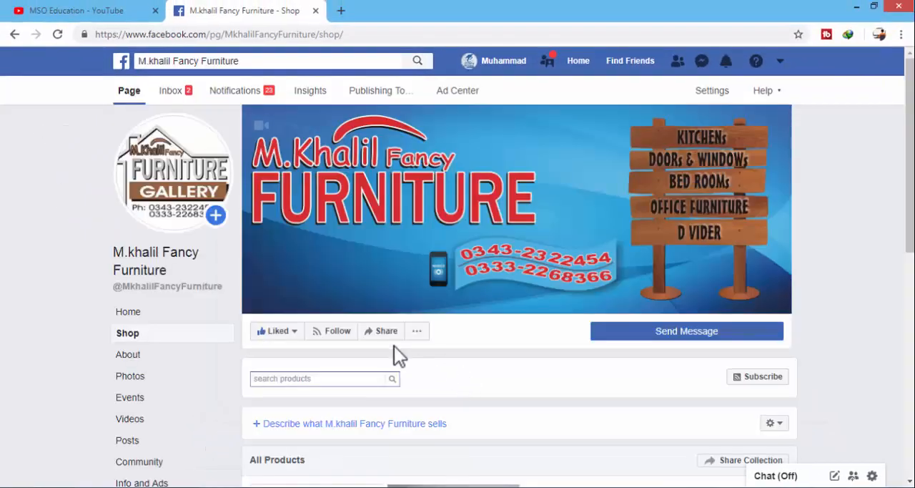
{"action": "scroll", "coordinate": [398, 354], "scroll_direction": "down", "scroll_amount": 4}
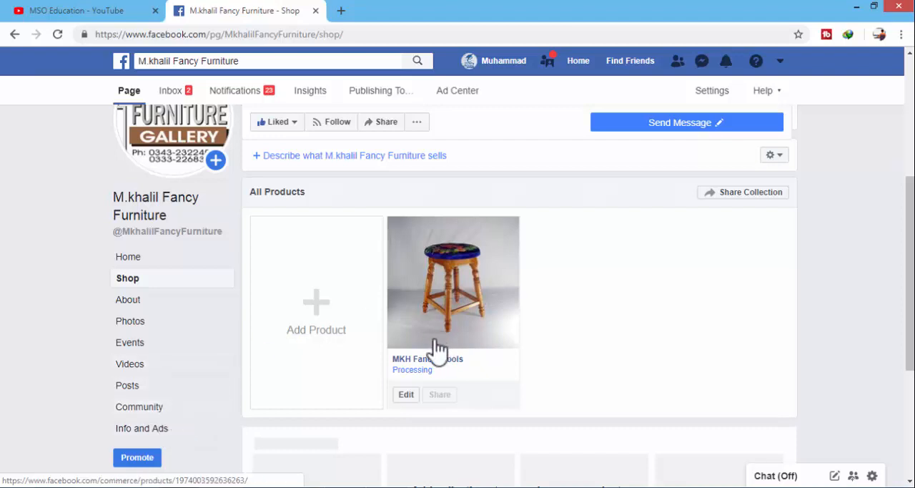
{"action": "left_click", "coordinate": [319, 309]}
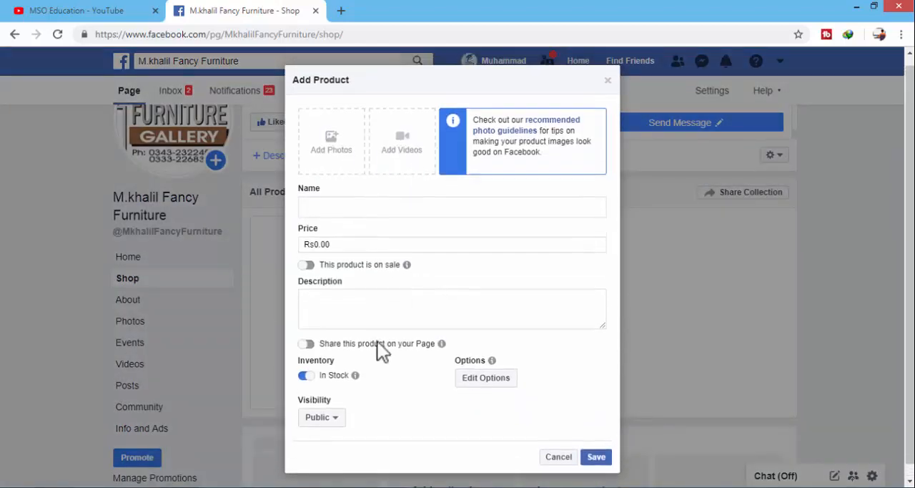
{"action": "left_click", "coordinate": [607, 67]}
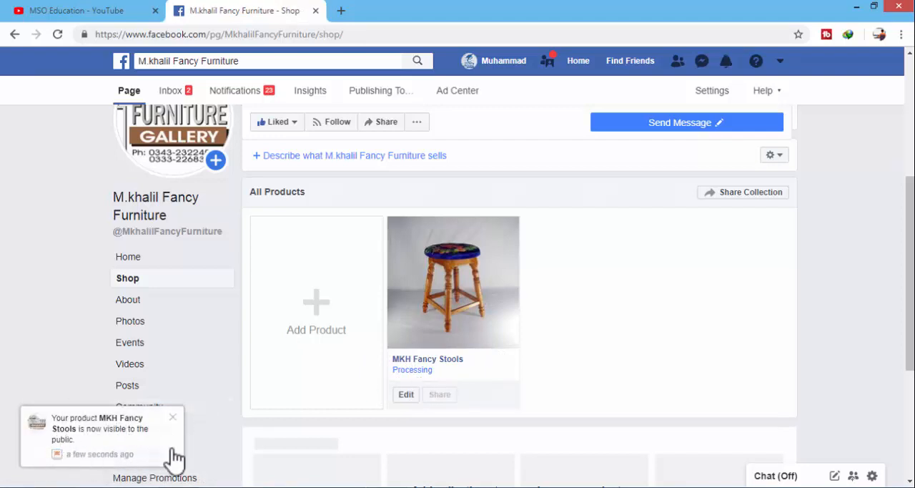
Step: Open the MKH Fancy Stools product page from its notification and examine the product name, seller, sale price and original price
{"action": "left_click", "coordinate": [117, 429]}
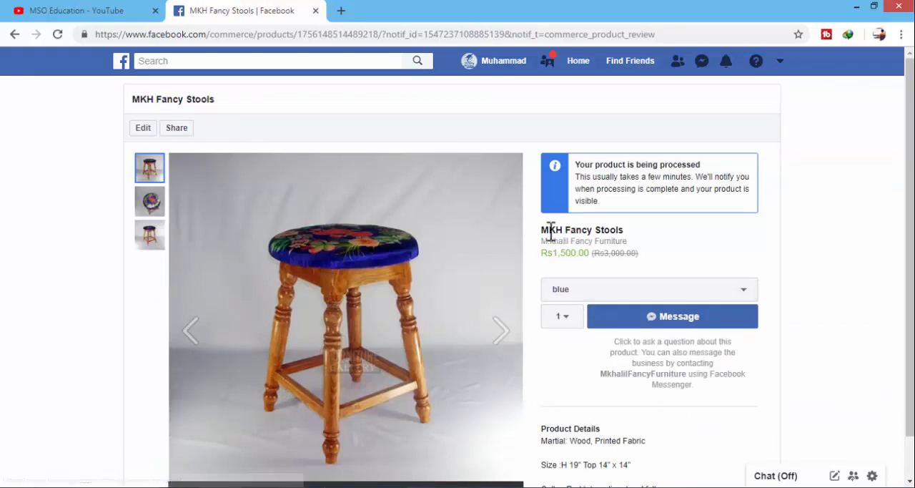
{"action": "left_click_drag", "start_coordinate": [541, 230], "coordinate": [626, 232]}
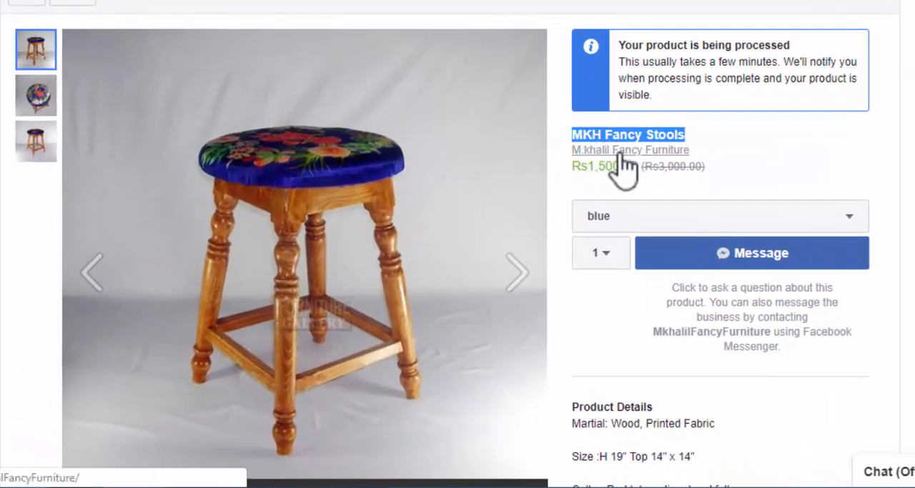
{"action": "left_click", "coordinate": [622, 156]}
{"action": "scroll", "coordinate": [211, 96], "scroll_direction": "down", "scroll_amount": 2}
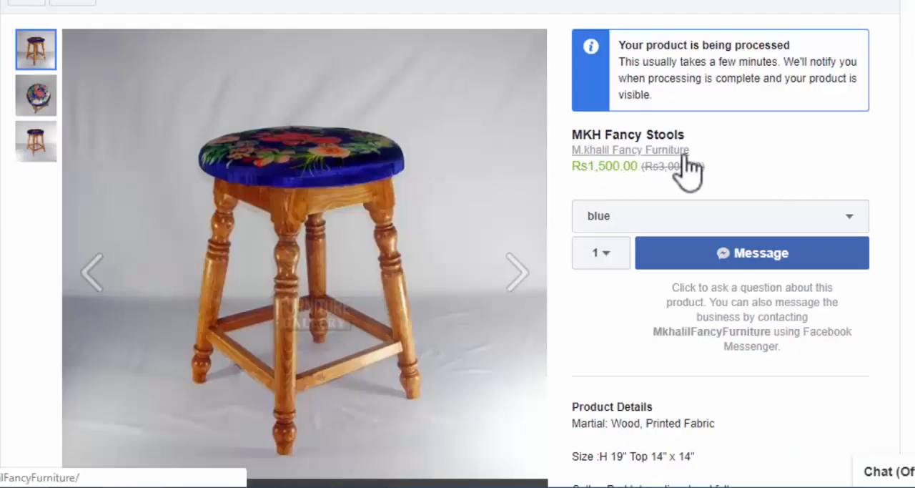
{"action": "left_click", "coordinate": [566, 166]}
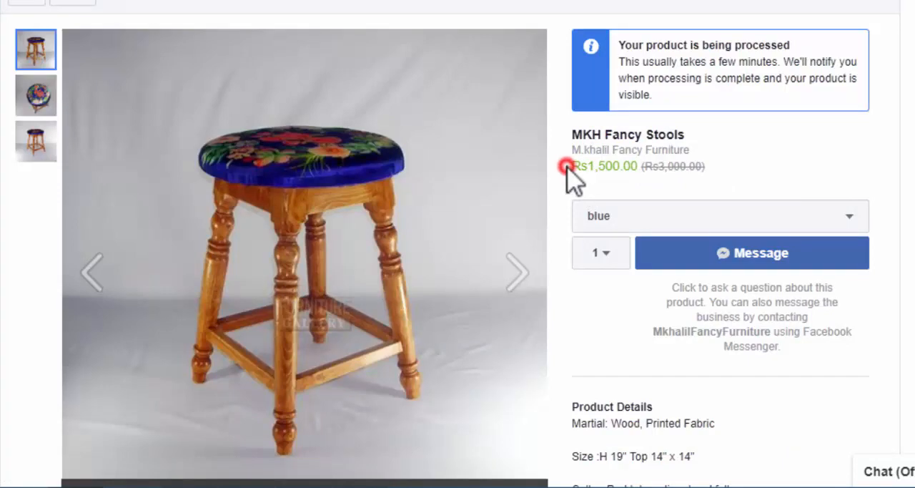
{"action": "left_click_drag", "start_coordinate": [566, 167], "coordinate": [639, 175]}
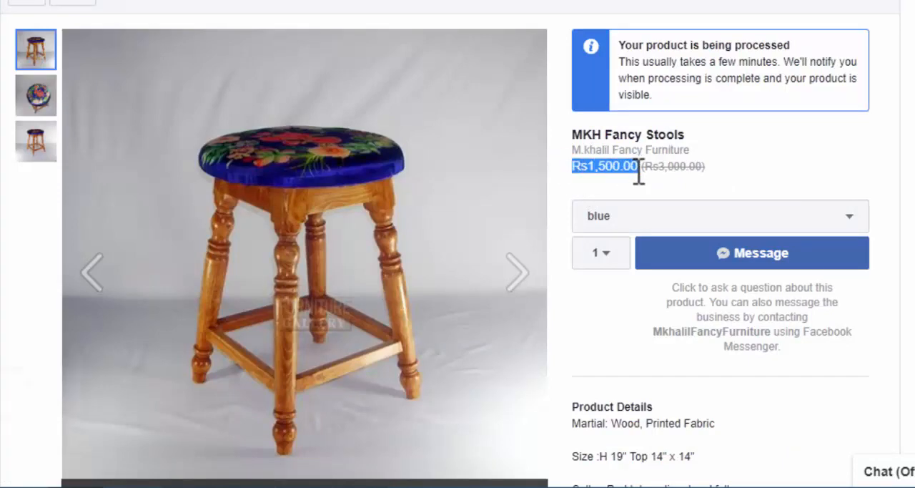
{"action": "left_click", "coordinate": [684, 181]}
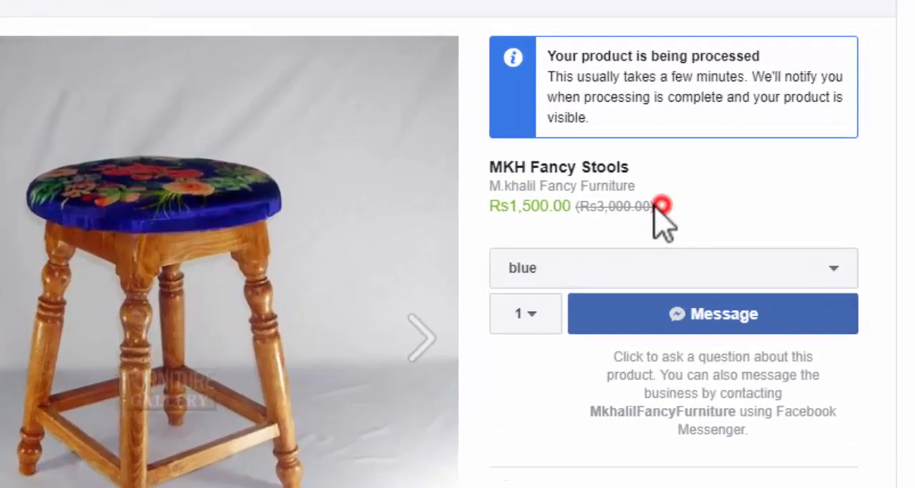
{"action": "left_click_drag", "start_coordinate": [656, 208], "coordinate": [581, 216]}
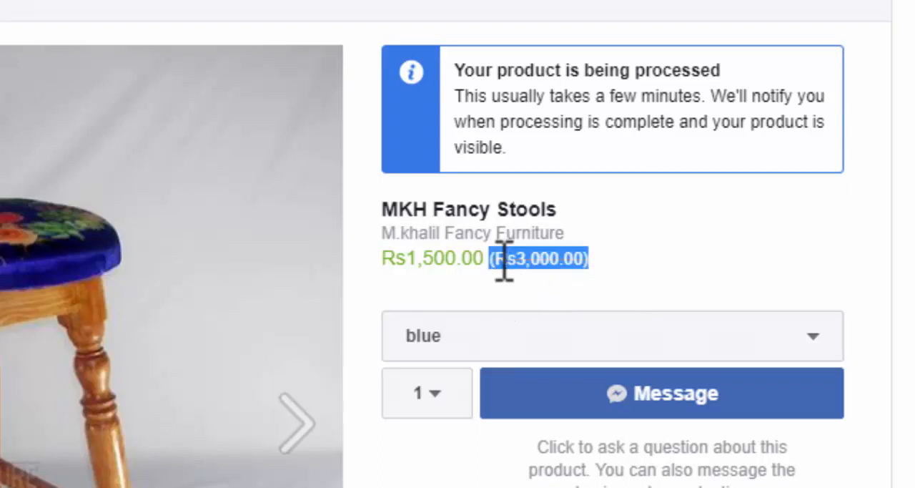
{"action": "left_click", "coordinate": [562, 266]}
{"action": "left_click_drag", "start_coordinate": [595, 261], "coordinate": [401, 268]}
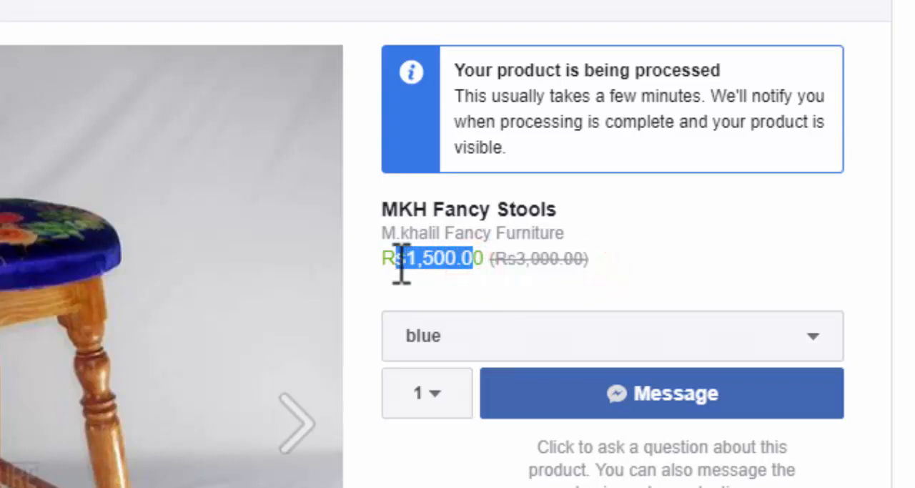
{"action": "left_click", "coordinate": [413, 293]}
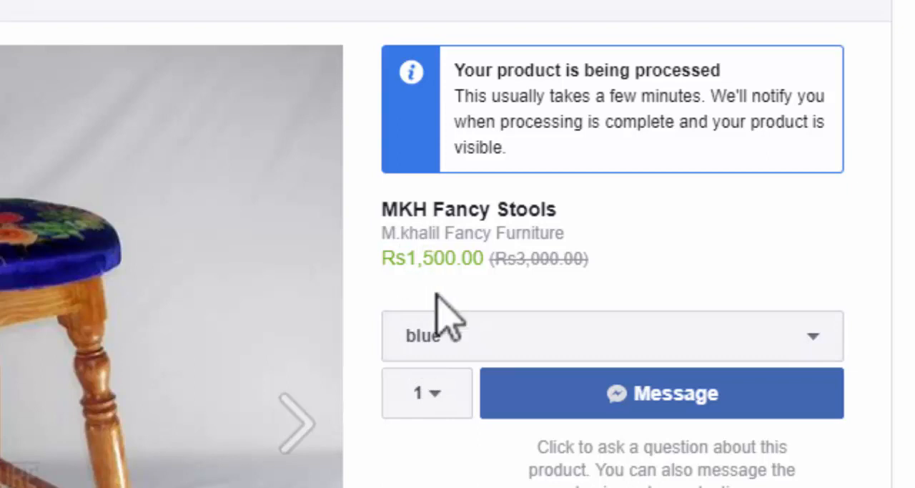
Step: Switch the product's color option to Red and check the sale price of that variant
{"action": "left_click", "coordinate": [435, 330]}
{"action": "left_click", "coordinate": [450, 424]}
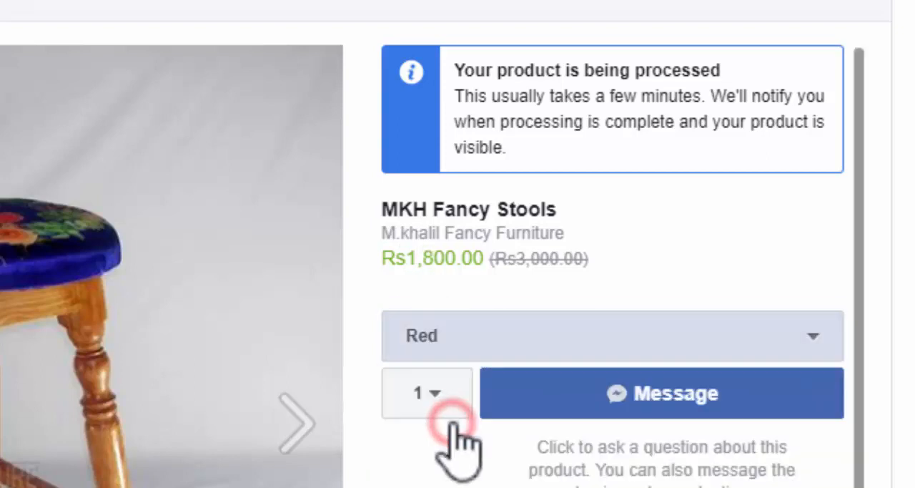
{"action": "left_click_drag", "start_coordinate": [435, 259], "coordinate": [459, 288]}
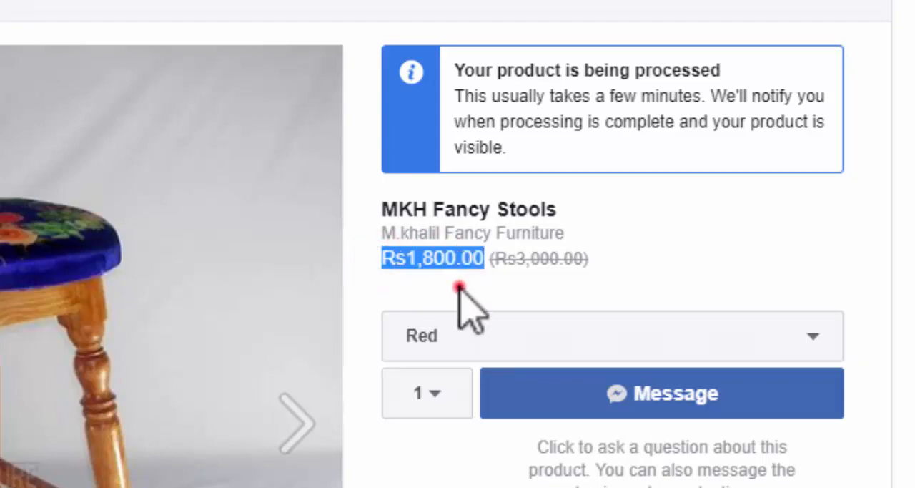
{"action": "left_click", "coordinate": [465, 302]}
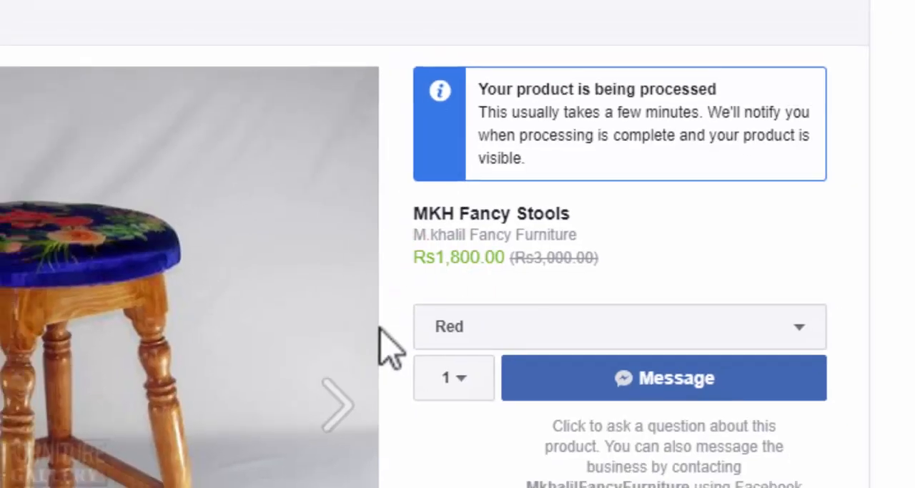
Step: Set the product quantity to 10 and switch the color option to blue
{"action": "scroll", "coordinate": [484, 481], "scroll_direction": "down", "scroll_amount": 3}
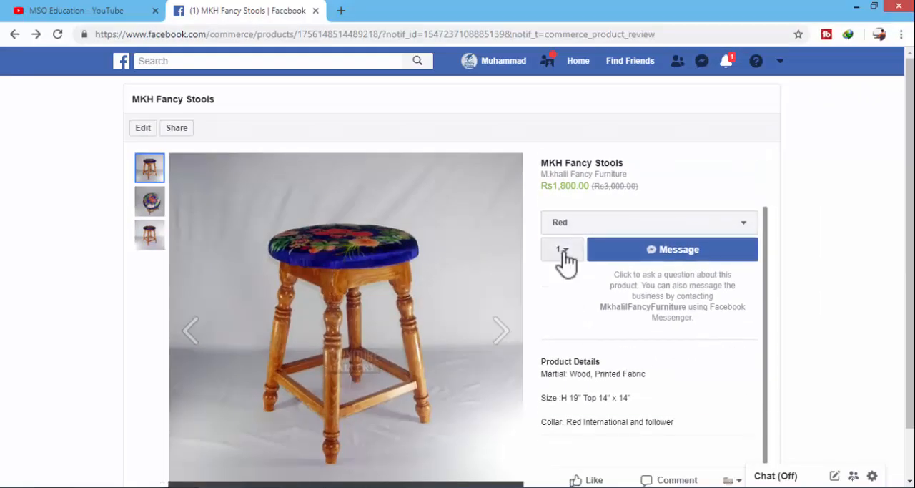
{"action": "left_click", "coordinate": [563, 252]}
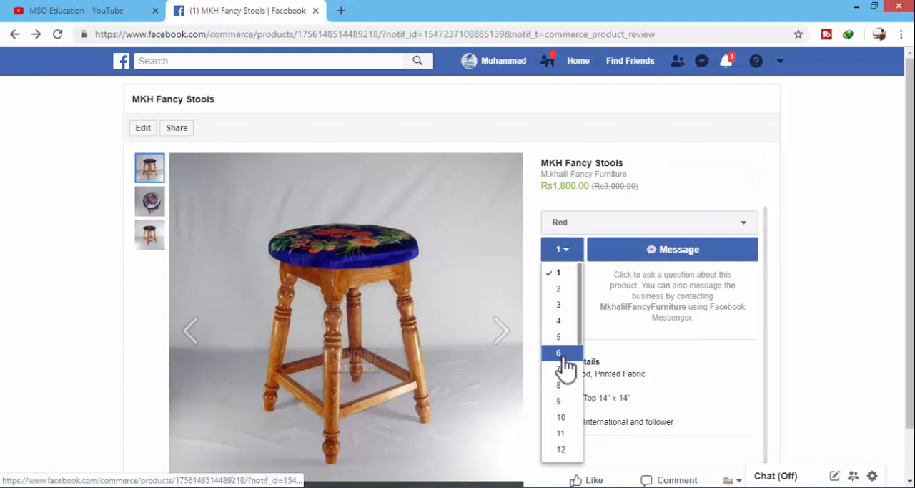
{"action": "left_click", "coordinate": [565, 416]}
{"action": "scroll", "coordinate": [585, 300], "scroll_direction": "up", "scroll_amount": 1}
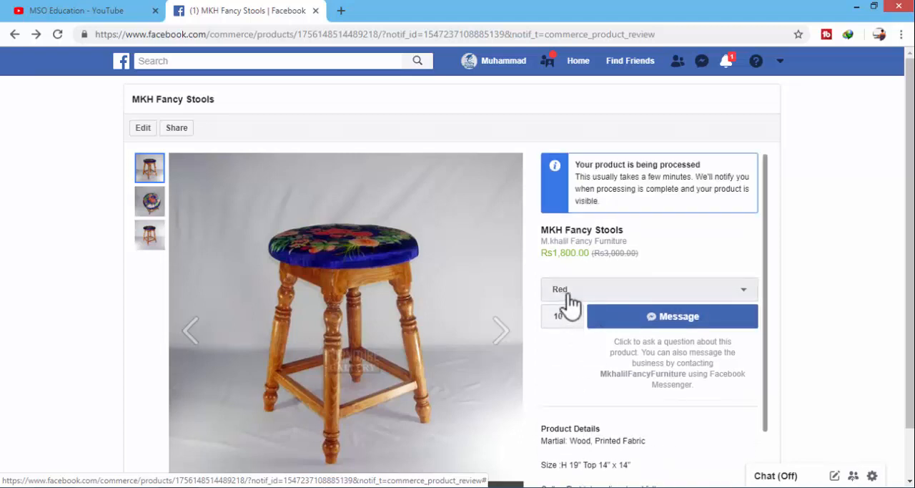
{"action": "left_click", "coordinate": [566, 292]}
{"action": "left_click", "coordinate": [566, 344]}
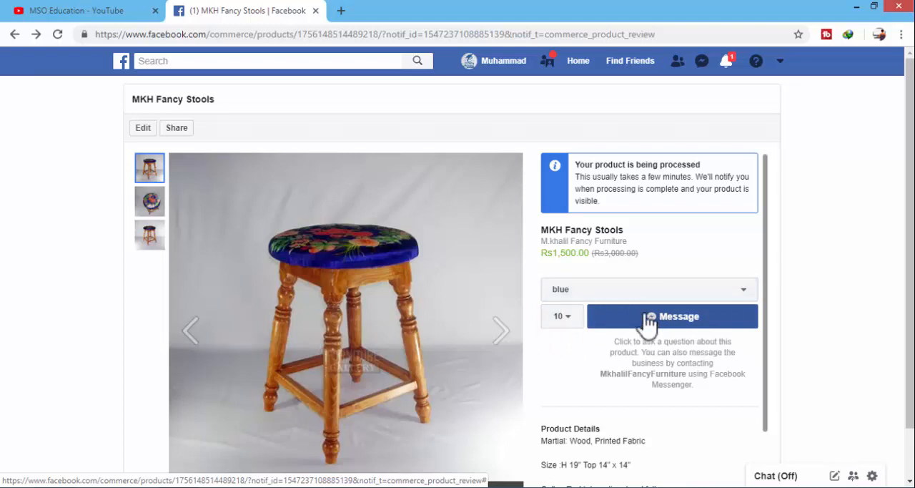
Step: Examine the Product Details text with the stool's material, size and color information
{"action": "scroll", "coordinate": [574, 342], "scroll_direction": "down", "scroll_amount": 1}
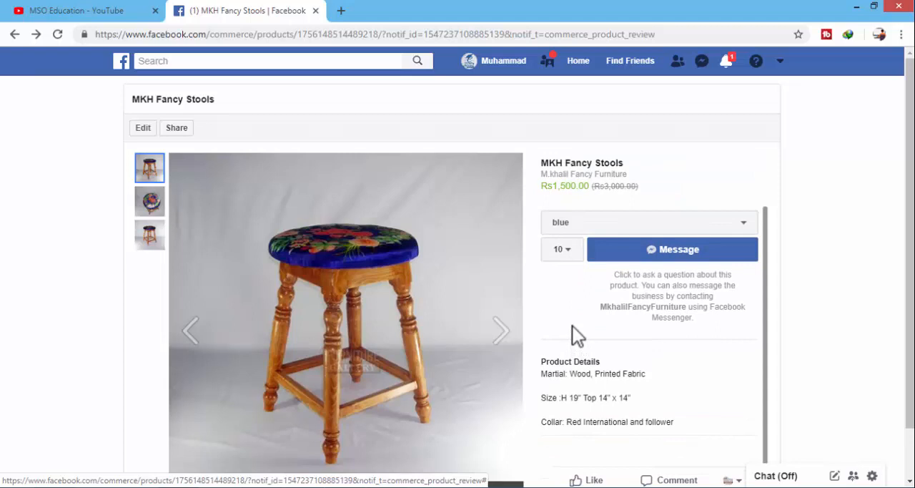
{"action": "scroll", "coordinate": [572, 325], "scroll_direction": "down", "scroll_amount": 1}
{"action": "left_click_drag", "start_coordinate": [542, 331], "coordinate": [607, 335]}
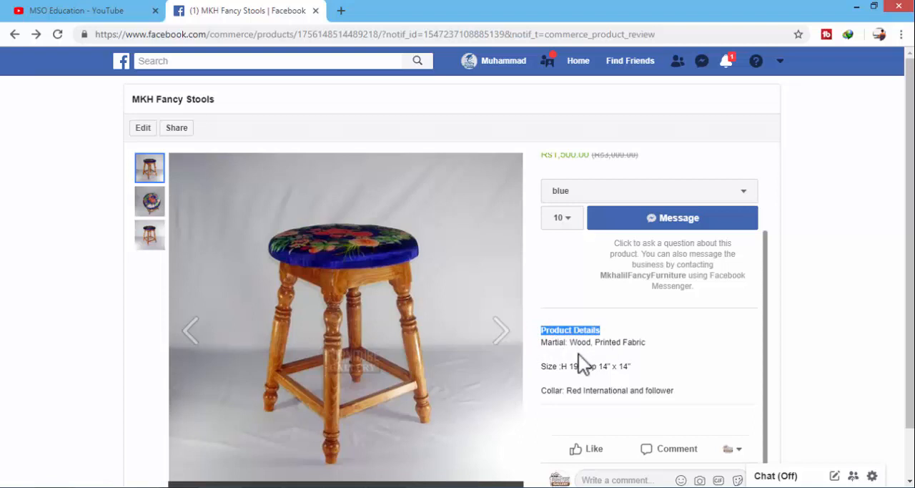
{"action": "left_click_drag", "start_coordinate": [542, 343], "coordinate": [635, 399]}
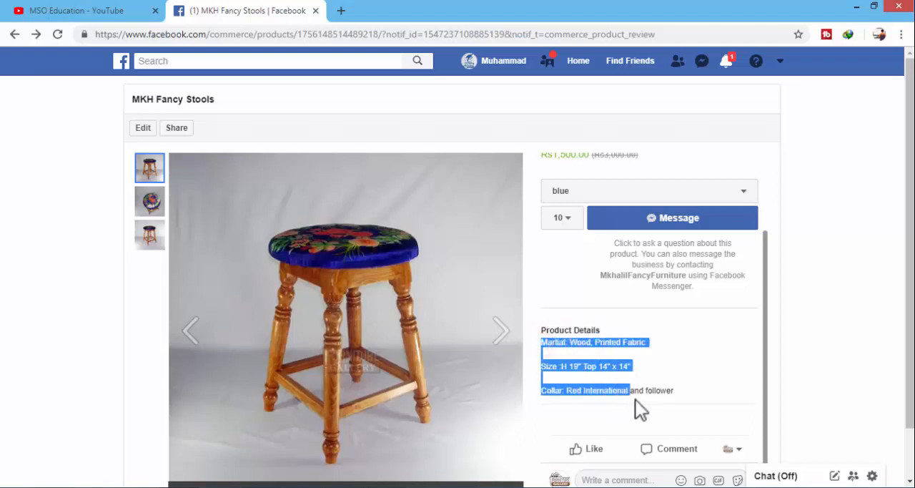
{"action": "left_click", "coordinate": [588, 345]}
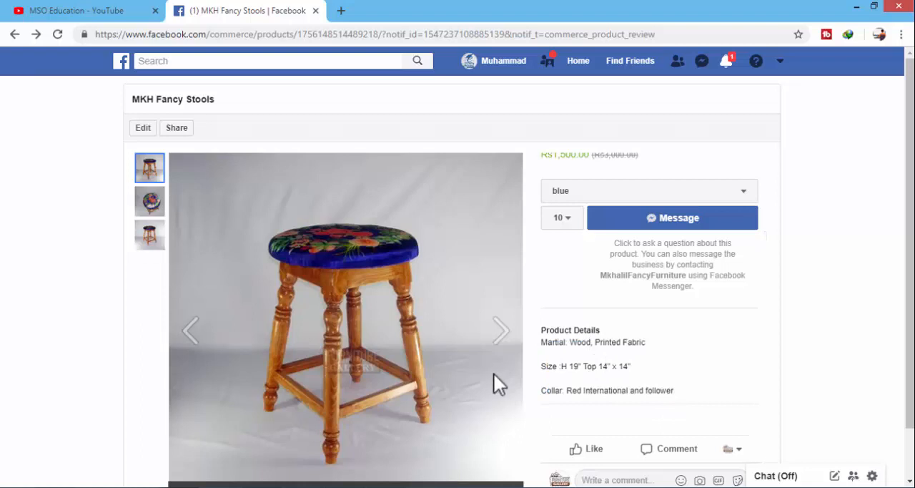
Step: Browse through all the product photos and display the third one
{"action": "left_click", "coordinate": [504, 325]}
{"action": "left_click", "coordinate": [503, 331]}
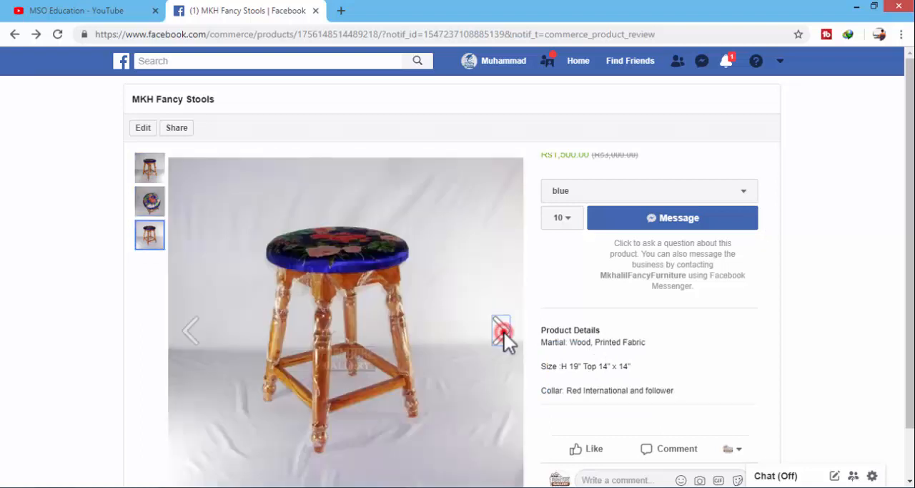
{"action": "left_click", "coordinate": [503, 331]}
{"action": "left_click", "coordinate": [503, 331]}
{"action": "left_click", "coordinate": [503, 331]}
{"action": "left_click", "coordinate": [503, 331]}
{"action": "left_click", "coordinate": [503, 331]}
{"action": "left_click", "coordinate": [503, 331]}
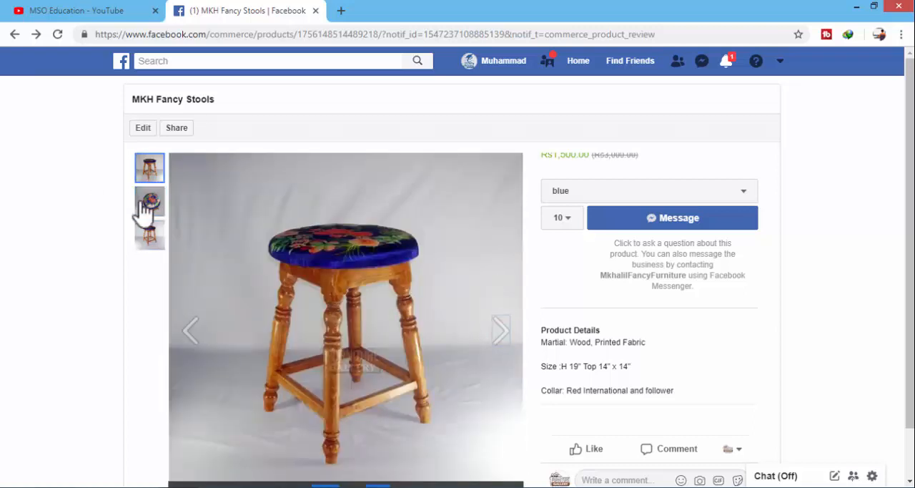
{"action": "left_click", "coordinate": [148, 201]}
{"action": "left_click", "coordinate": [148, 242]}
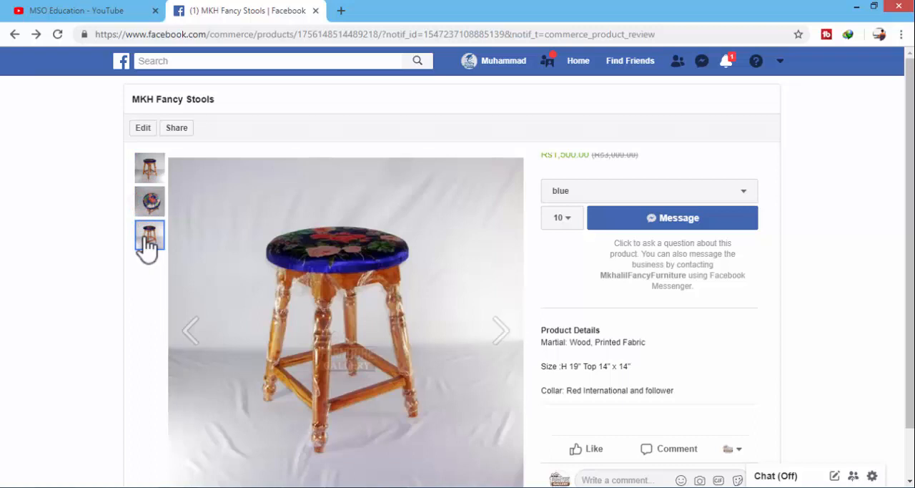
{"action": "scroll", "coordinate": [143, 249], "scroll_direction": "down", "scroll_amount": 1}
{"action": "scroll", "coordinate": [133, 279], "scroll_direction": "up", "scroll_amount": 1}
{"action": "scroll", "coordinate": [547, 277], "scroll_direction": "up", "scroll_amount": 1}
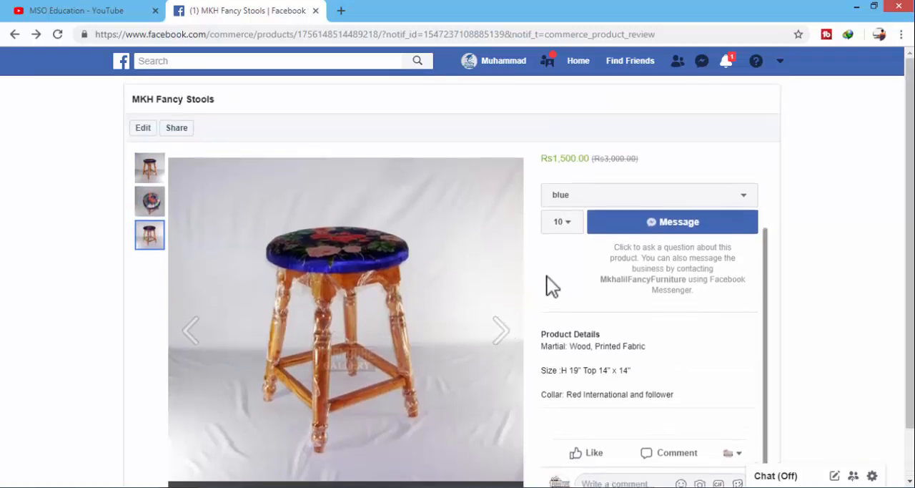
{"action": "scroll", "coordinate": [547, 276], "scroll_direction": "up", "scroll_amount": 1}
{"action": "scroll", "coordinate": [442, 290], "scroll_direction": "down", "scroll_amount": 1}
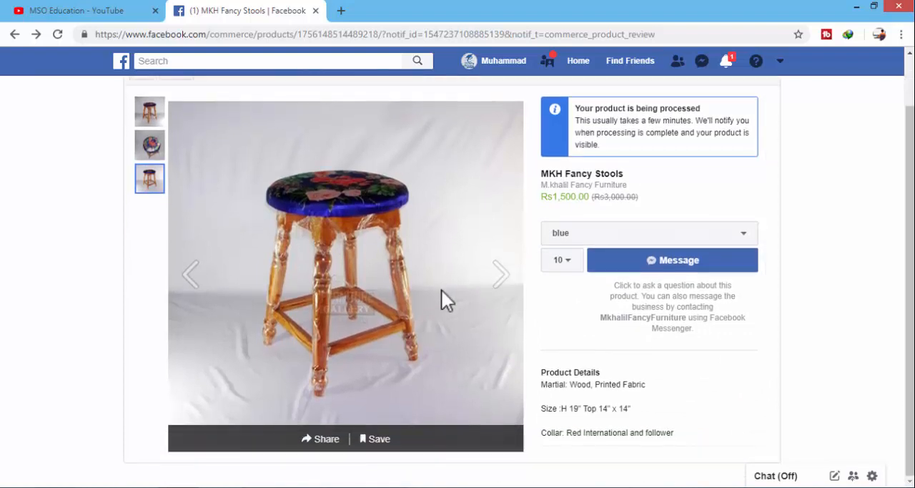
{"action": "scroll", "coordinate": [442, 290], "scroll_direction": "up", "scroll_amount": 1}
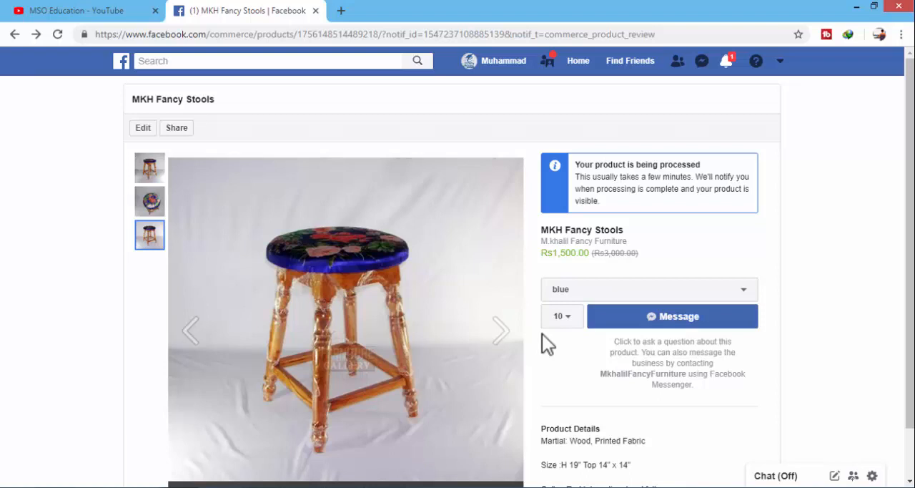
{"action": "scroll", "coordinate": [550, 333], "scroll_direction": "down", "scroll_amount": 2}
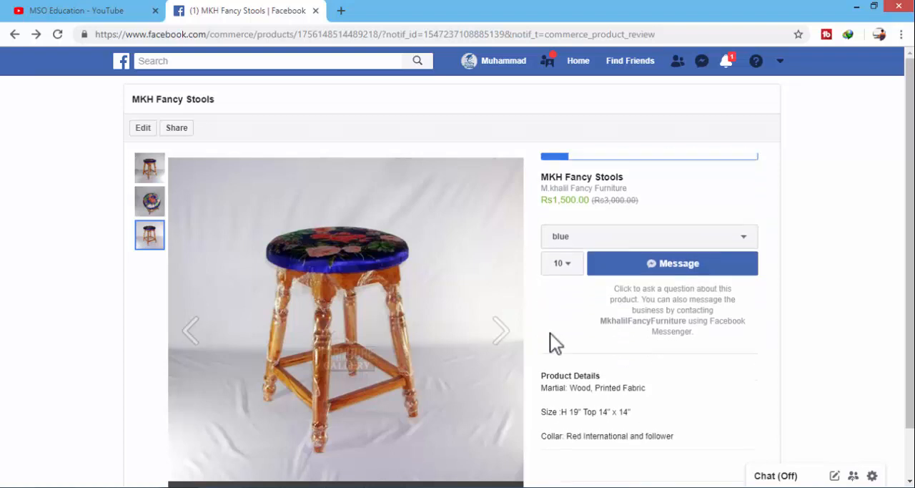